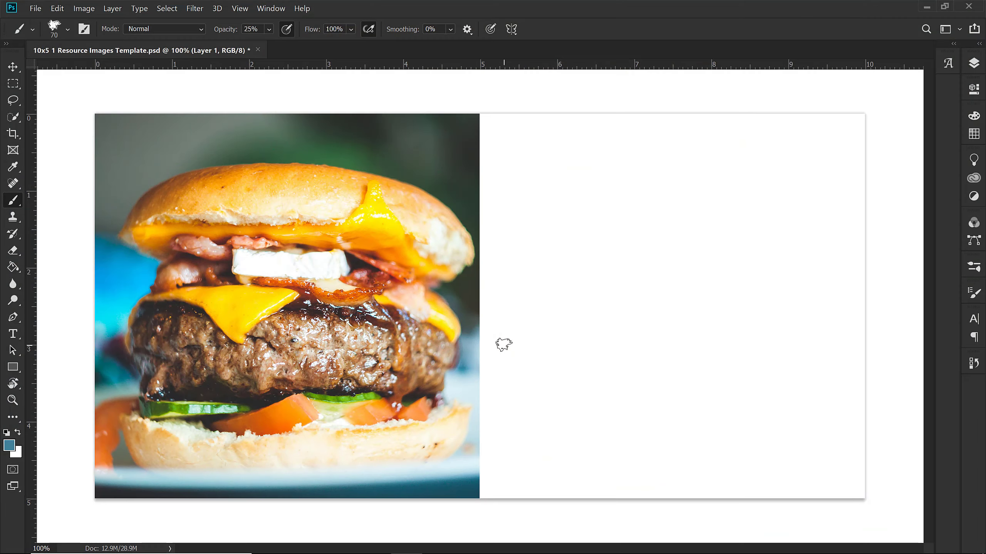
Set the brush opacity to 50% and reduce the brush size to 30 px
click(248, 29)
text(50)
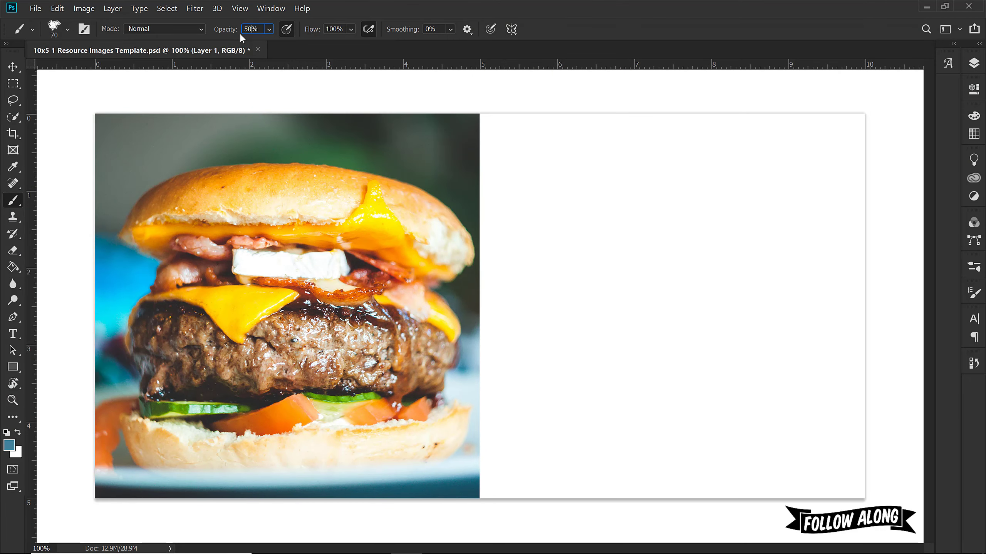
key(Return)
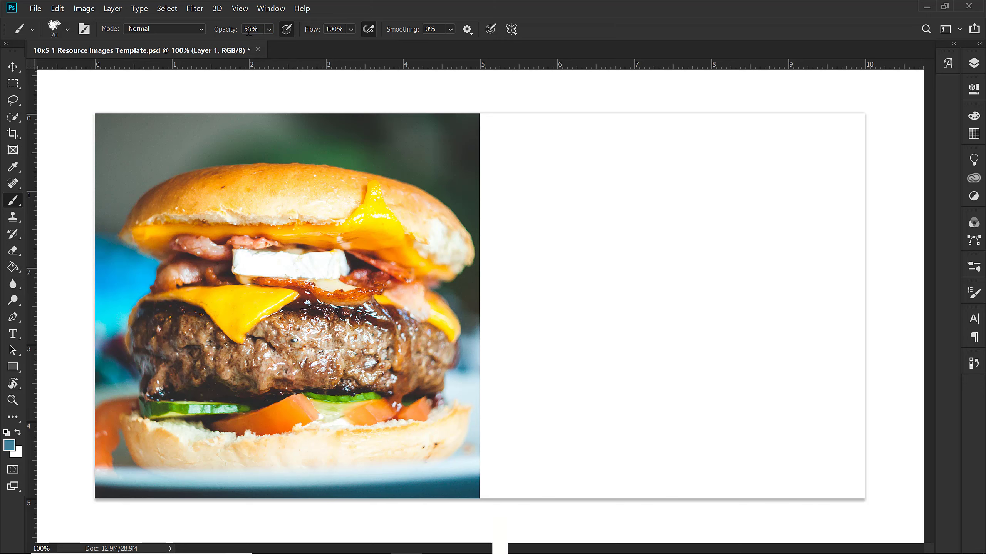
key(bracketleft)
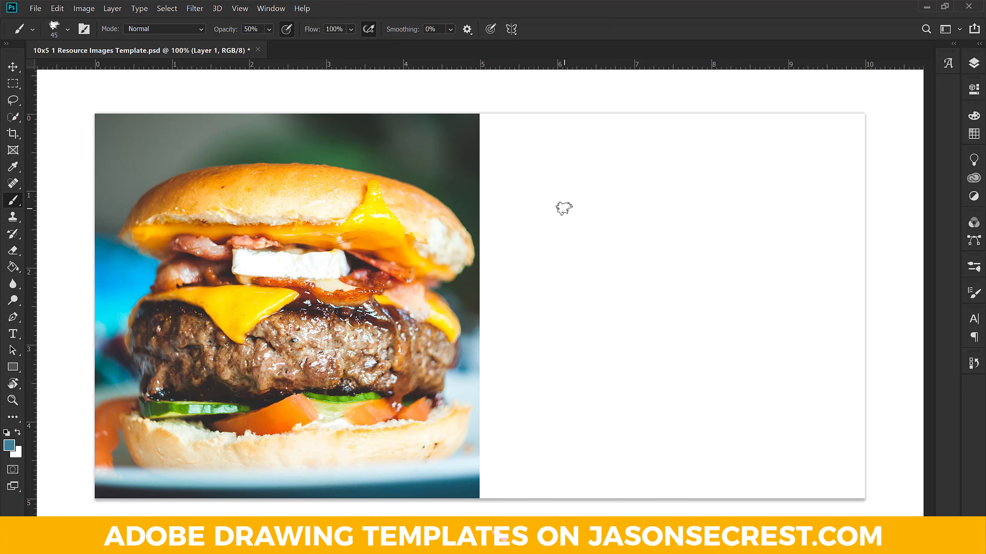
key(bracketleft)
key(bracketleft)
key(bracketleft)
Sketch the rough contour of the burger's top bun on the blank half beside the photo using light strokes
mouse_move(540, 248)
mouse_down()
mouse_move(521, 233)
mouse_move(553, 204)
mouse_up()
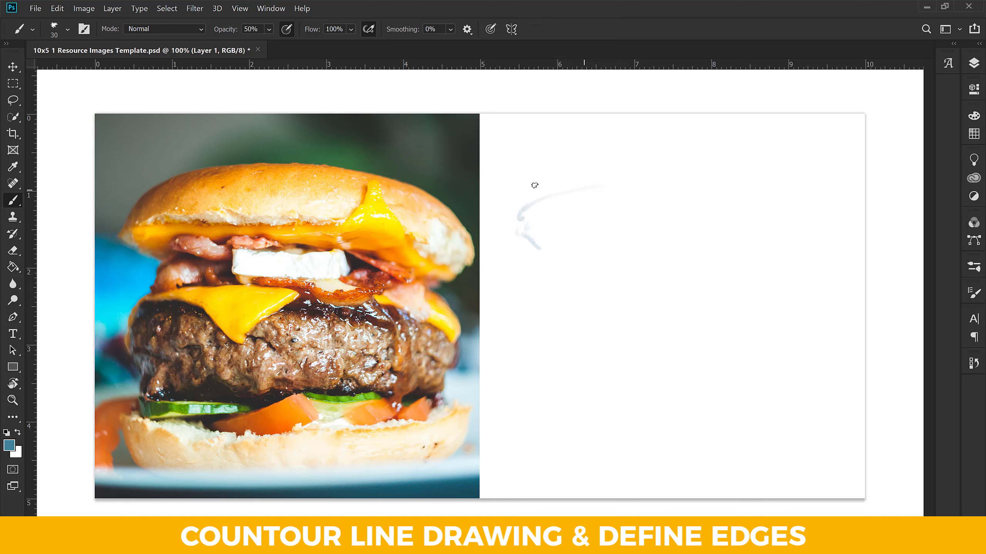
mouse_move(665, 167)
mouse_down()
mouse_move(688, 165)
mouse_move(819, 214)
mouse_up()
mouse_move(729, 183)
mouse_down()
mouse_move(798, 229)
mouse_move(835, 274)
mouse_move(818, 282)
mouse_up()
drag(677, 245, 649, 242)
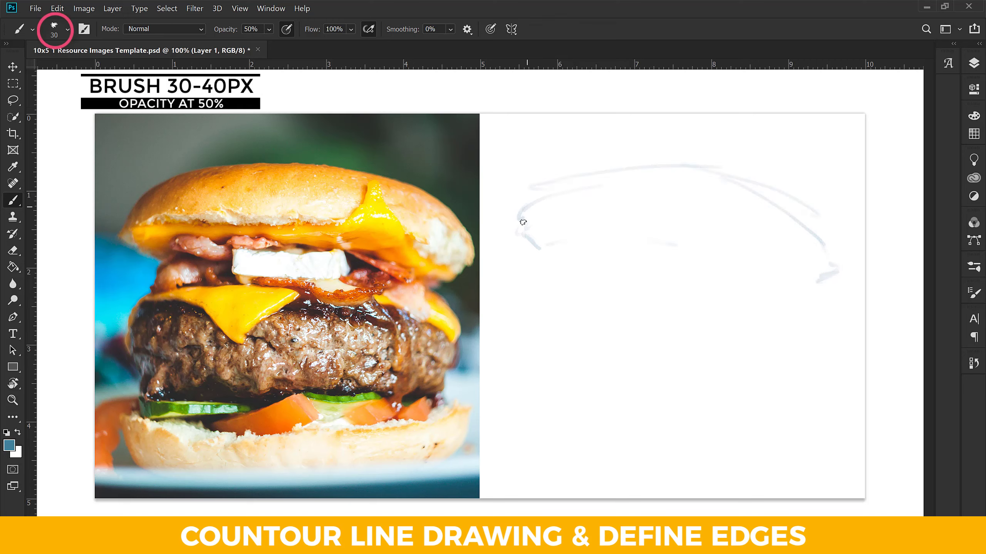
drag(543, 184, 505, 213)
Sketch the left side of the fillings and patty, plus the curved upper edge of the bottom bun
drag(526, 325, 527, 332)
drag(524, 403, 519, 413)
drag(520, 311, 518, 341)
mouse_move(540, 290)
mouse_down()
mouse_move(514, 320)
mouse_move(521, 369)
mouse_up()
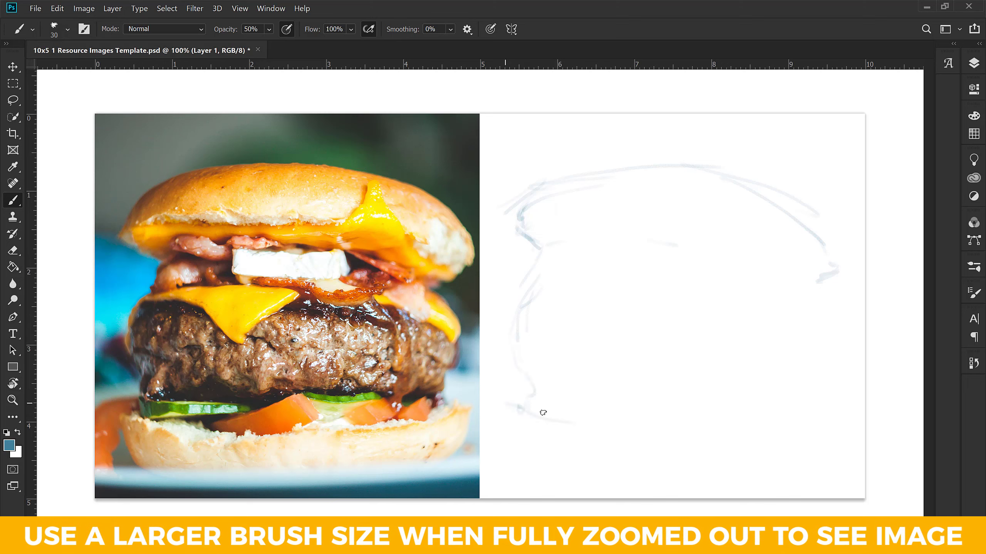
mouse_move(520, 411)
mouse_down()
mouse_move(603, 441)
mouse_move(564, 425)
mouse_move(663, 445)
mouse_move(739, 435)
mouse_up()
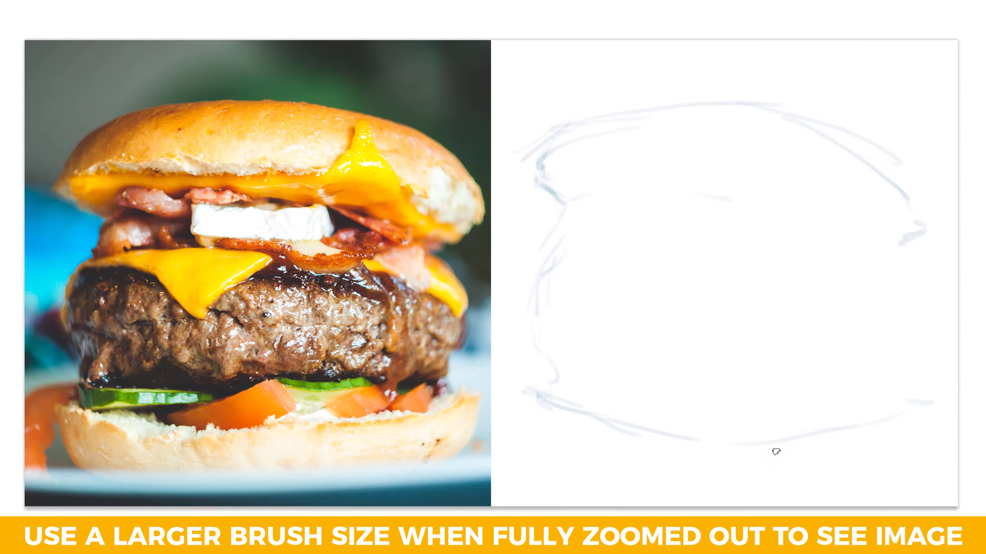
Sketch both sides and the curved base of the bottom bun to close its outline
drag(529, 397, 539, 447)
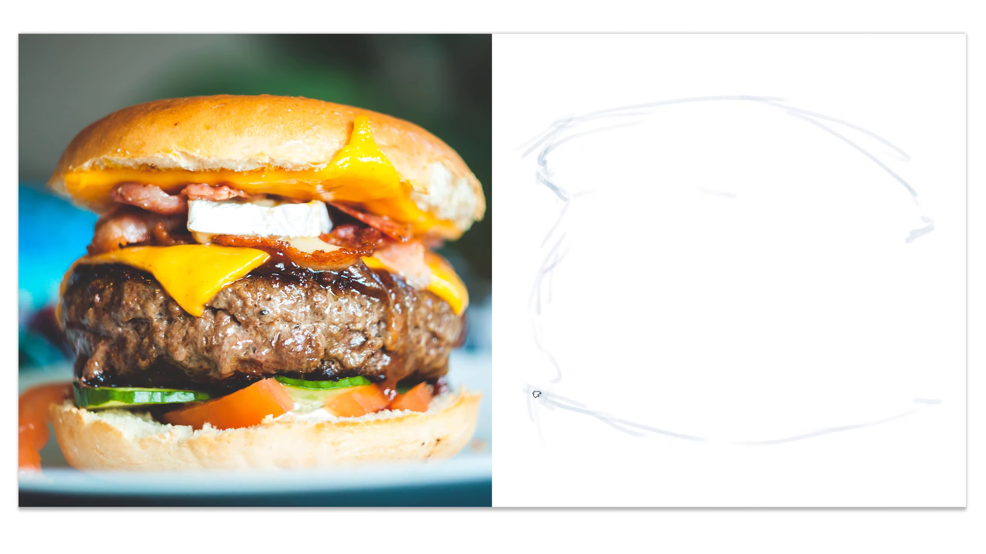
drag(636, 483, 533, 459)
drag(694, 488, 539, 459)
mouse_move(676, 492)
mouse_down()
mouse_move(621, 489)
mouse_move(684, 492)
mouse_up()
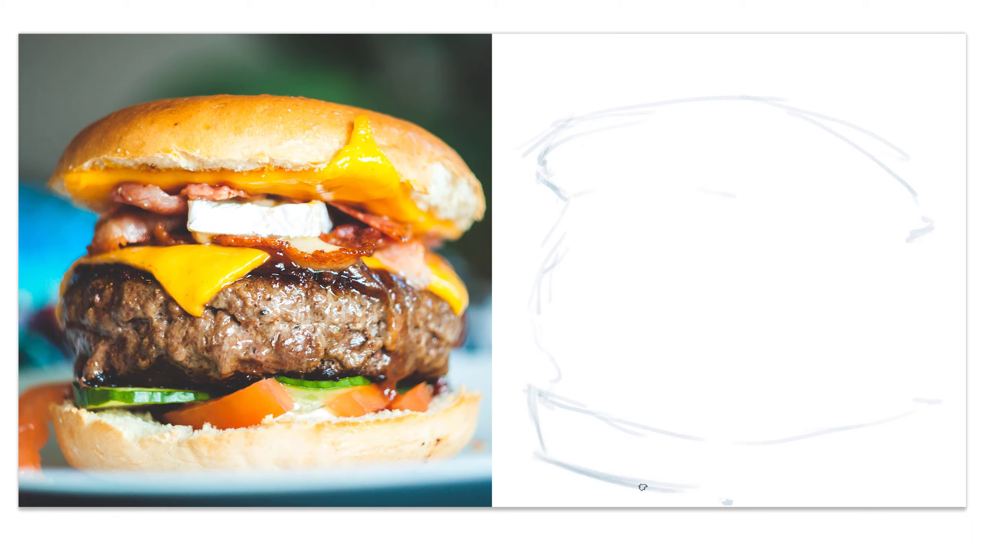
mouse_move(583, 475)
mouse_down()
mouse_move(720, 502)
mouse_move(706, 498)
mouse_move(858, 478)
mouse_up()
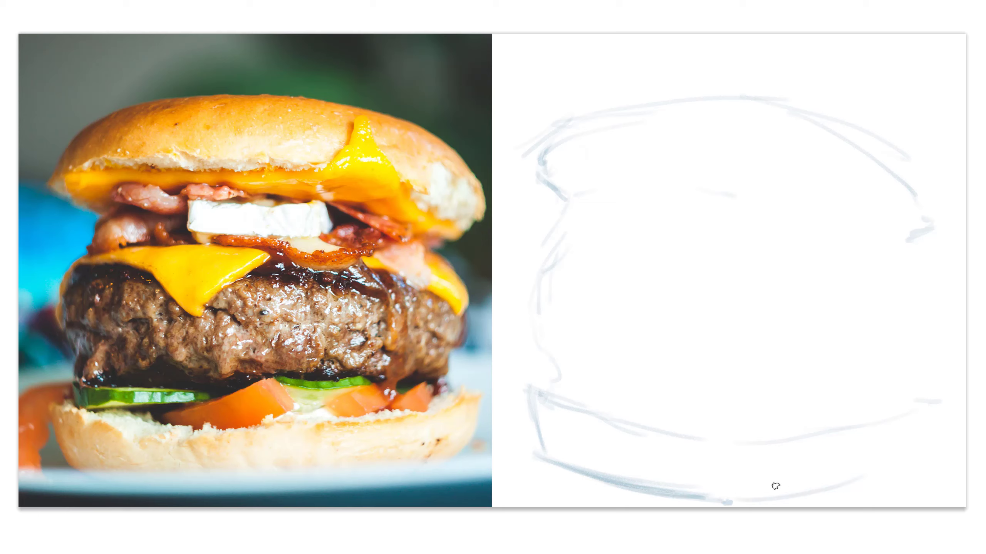
mouse_move(775, 497)
mouse_down()
mouse_move(795, 495)
mouse_move(844, 473)
mouse_move(936, 475)
mouse_move(934, 392)
mouse_move(910, 465)
mouse_move(938, 393)
mouse_up()
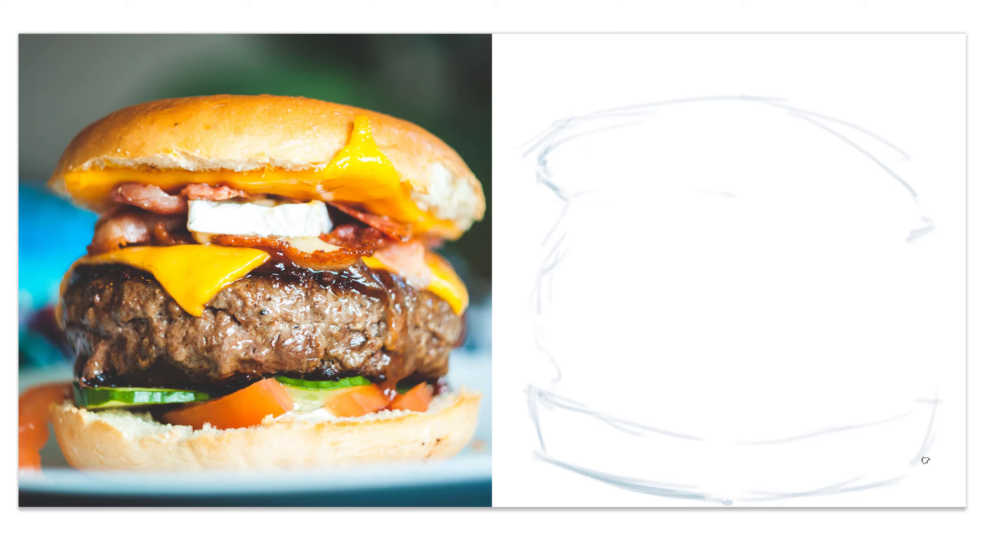
drag(920, 462, 941, 414)
Darken the bottom bun's sides and base, and add a second line along its upper edge
drag(518, 379, 543, 450)
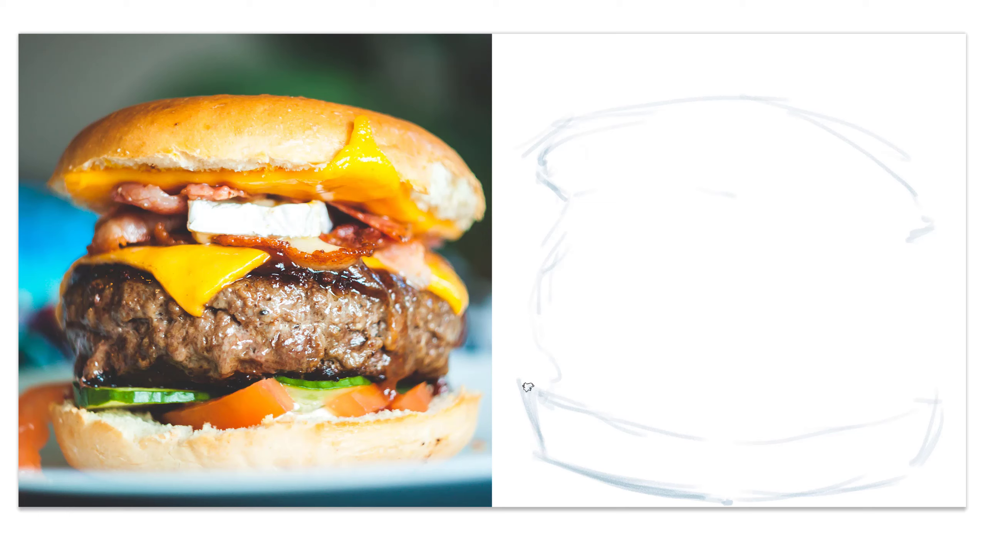
mouse_move(528, 387)
mouse_down()
mouse_move(540, 455)
mouse_move(526, 410)
mouse_move(595, 479)
mouse_move(544, 465)
mouse_move(548, 452)
mouse_move(650, 487)
mouse_up()
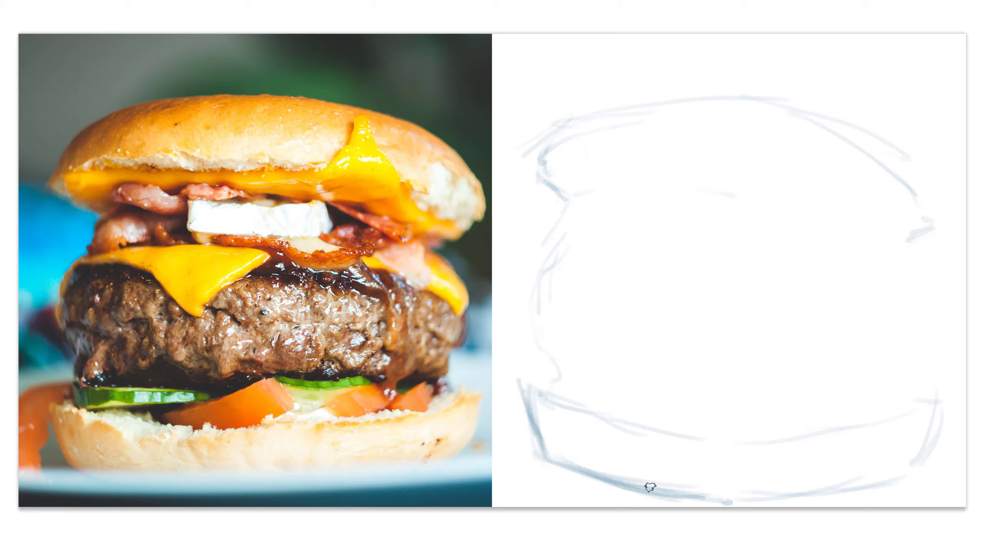
drag(737, 500, 905, 476)
drag(838, 489, 925, 454)
mouse_move(929, 395)
mouse_down()
mouse_move(930, 428)
mouse_move(940, 393)
mouse_up()
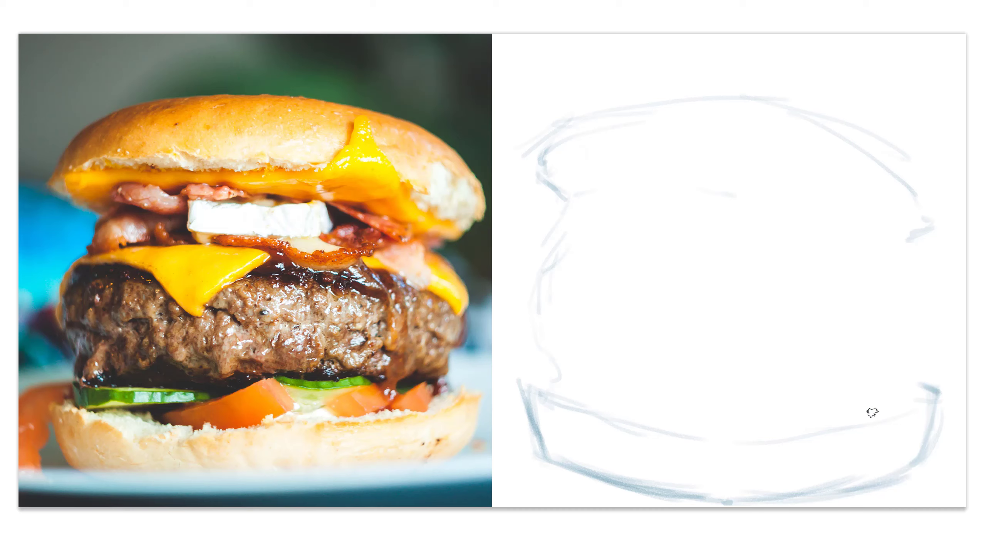
drag(814, 422, 743, 428)
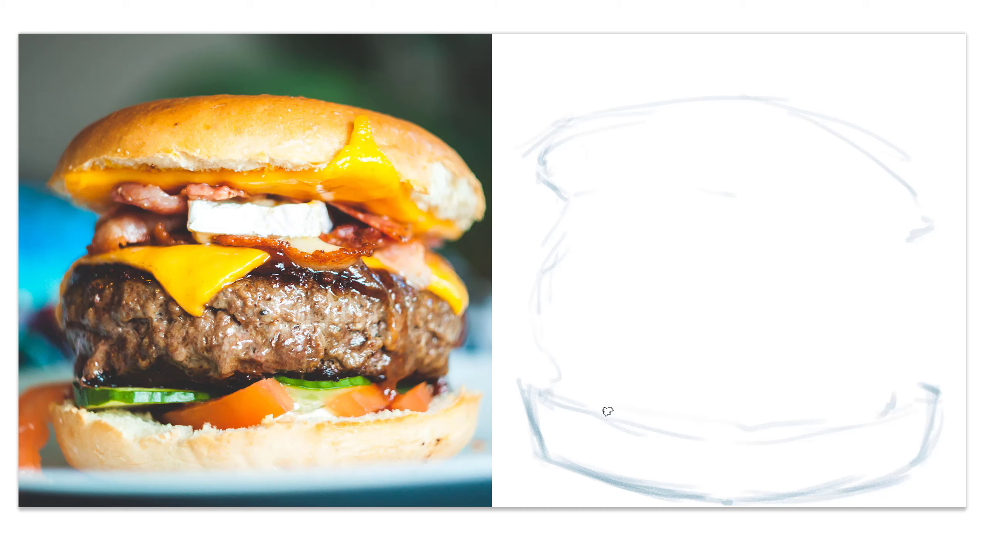
Outline the patty, then rough in the right-hand cheese, the sauce drip and the right edge of the cheese corner
drag(563, 235, 527, 321)
mouse_move(525, 284)
mouse_down()
mouse_move(545, 338)
mouse_move(623, 359)
mouse_move(514, 336)
mouse_move(600, 359)
mouse_move(562, 360)
mouse_move(785, 393)
mouse_move(661, 376)
mouse_move(847, 354)
mouse_move(833, 385)
mouse_move(935, 347)
mouse_move(939, 356)
mouse_move(939, 311)
mouse_move(921, 277)
mouse_move(939, 268)
mouse_move(938, 315)
mouse_move(922, 273)
mouse_move(884, 284)
mouse_move(840, 275)
mouse_move(830, 280)
mouse_move(913, 288)
mouse_move(937, 319)
mouse_up()
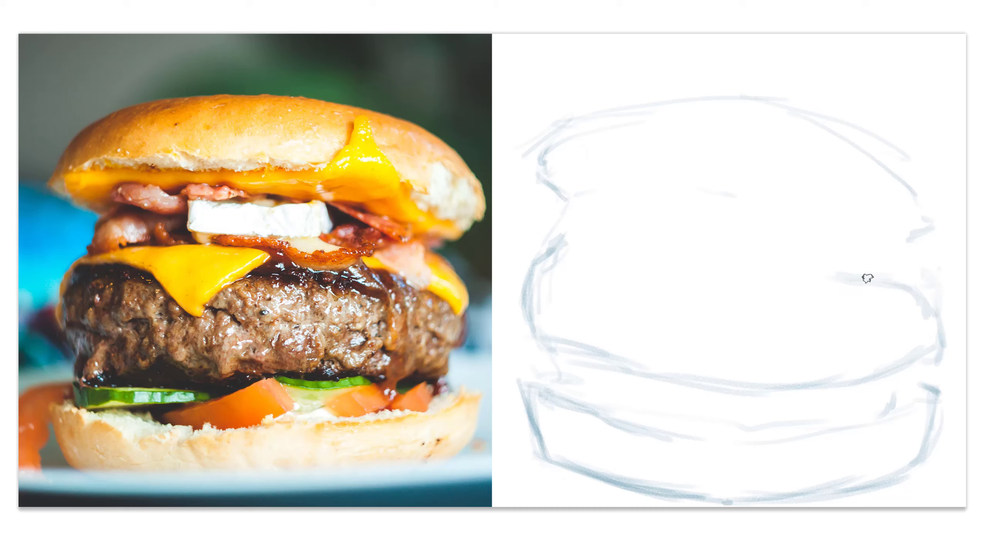
drag(867, 278, 921, 305)
mouse_move(902, 267)
mouse_down()
mouse_move(853, 258)
mouse_move(918, 261)
mouse_move(939, 299)
mouse_move(926, 267)
mouse_move(937, 267)
mouse_move(946, 299)
mouse_move(938, 322)
mouse_up()
mouse_move(938, 321)
mouse_down()
mouse_move(913, 304)
mouse_move(770, 277)
mouse_move(836, 327)
mouse_up()
mouse_move(825, 291)
mouse_down()
mouse_move(843, 364)
mouse_move(849, 297)
mouse_move(871, 328)
mouse_move(752, 282)
mouse_move(683, 303)
mouse_move(658, 334)
mouse_move(615, 282)
mouse_up()
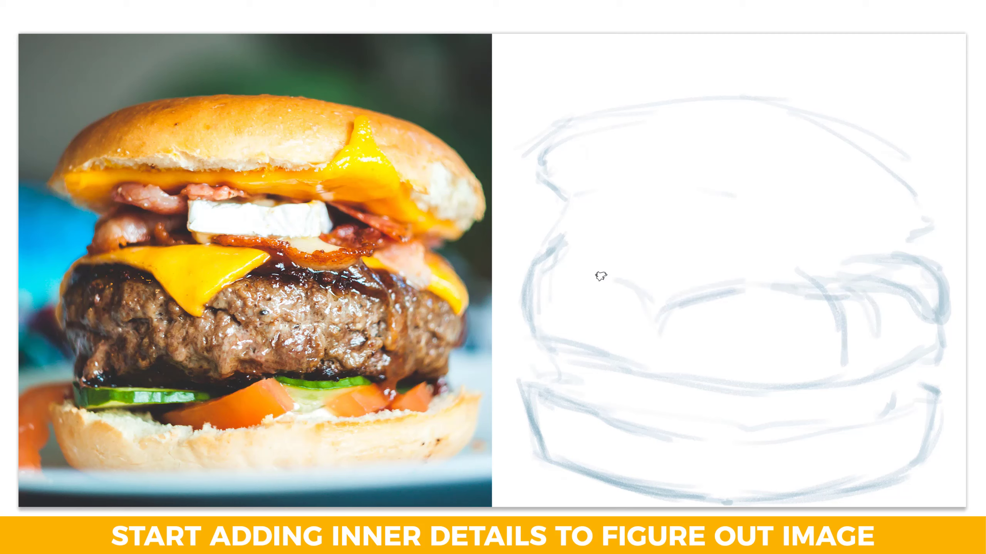
Sketch the drooping cheese corner over the patty and the bacon and white cheese layers above it
mouse_move(535, 265)
mouse_down()
mouse_move(508, 276)
mouse_move(577, 270)
mouse_move(652, 302)
mouse_move(656, 319)
mouse_up()
mouse_move(603, 278)
mouse_down()
mouse_move(651, 304)
mouse_move(674, 331)
mouse_move(664, 329)
mouse_up()
mouse_move(627, 288)
mouse_down()
mouse_move(678, 339)
mouse_move(670, 324)
mouse_move(721, 291)
mouse_move(708, 294)
mouse_move(760, 283)
mouse_move(740, 270)
mouse_move(555, 254)
mouse_move(645, 249)
mouse_move(556, 256)
mouse_move(664, 255)
mouse_move(699, 265)
mouse_move(602, 252)
mouse_move(773, 276)
mouse_move(736, 270)
mouse_move(738, 282)
mouse_move(761, 284)
mouse_move(748, 284)
mouse_move(836, 289)
mouse_move(732, 263)
mouse_move(766, 249)
mouse_move(754, 259)
mouse_move(686, 249)
mouse_move(751, 250)
mouse_move(670, 252)
mouse_move(769, 251)
mouse_move(777, 257)
mouse_move(755, 259)
mouse_move(795, 264)
mouse_move(626, 252)
mouse_move(654, 247)
mouse_move(573, 249)
mouse_move(557, 227)
mouse_move(555, 250)
mouse_move(543, 234)
mouse_move(551, 224)
mouse_move(549, 247)
mouse_move(542, 238)
mouse_move(574, 207)
mouse_move(541, 237)
mouse_move(601, 212)
mouse_move(644, 219)
mouse_move(568, 235)
mouse_move(641, 216)
mouse_move(617, 246)
mouse_up()
mouse_move(585, 213)
mouse_down()
mouse_move(649, 212)
mouse_move(607, 199)
mouse_move(643, 185)
mouse_move(671, 216)
mouse_move(722, 213)
mouse_move(698, 228)
mouse_move(812, 219)
mouse_up()
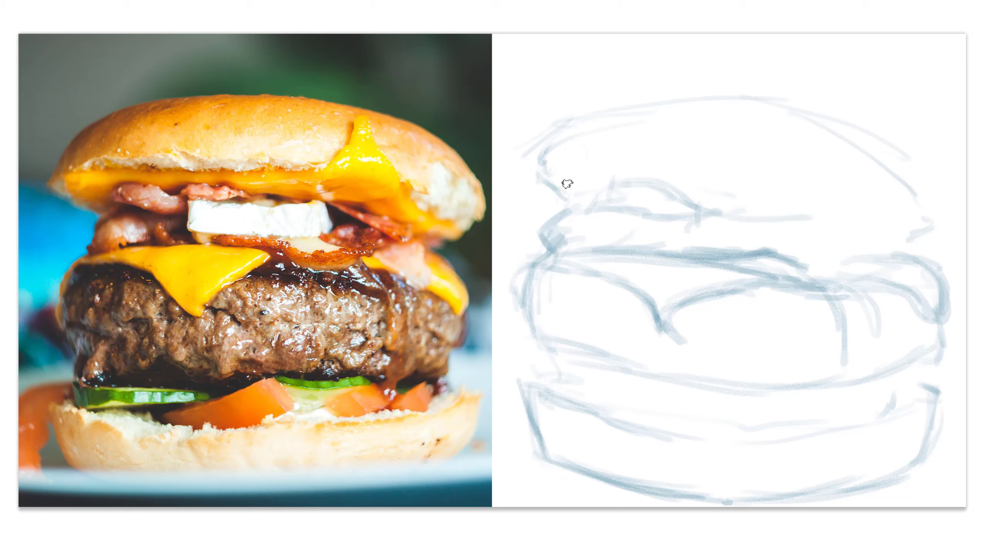
Draw the lower edge of the top bun and the melted cheese running down its right side
mouse_move(544, 190)
mouse_down()
mouse_move(569, 203)
mouse_move(625, 172)
mouse_move(675, 171)
mouse_up()
drag(736, 178, 739, 179)
drag(612, 172, 799, 187)
drag(729, 179, 835, 194)
mouse_move(773, 184)
mouse_down()
mouse_move(838, 174)
mouse_move(848, 151)
mouse_move(820, 185)
mouse_move(856, 158)
mouse_move(842, 137)
mouse_move(845, 183)
mouse_move(872, 194)
mouse_move(867, 211)
mouse_move(906, 241)
mouse_move(924, 242)
mouse_move(891, 253)
mouse_move(854, 236)
mouse_move(873, 248)
mouse_up()
mouse_move(785, 217)
mouse_down()
mouse_move(766, 223)
mouse_move(835, 253)
mouse_move(856, 250)
mouse_move(787, 224)
mouse_up()
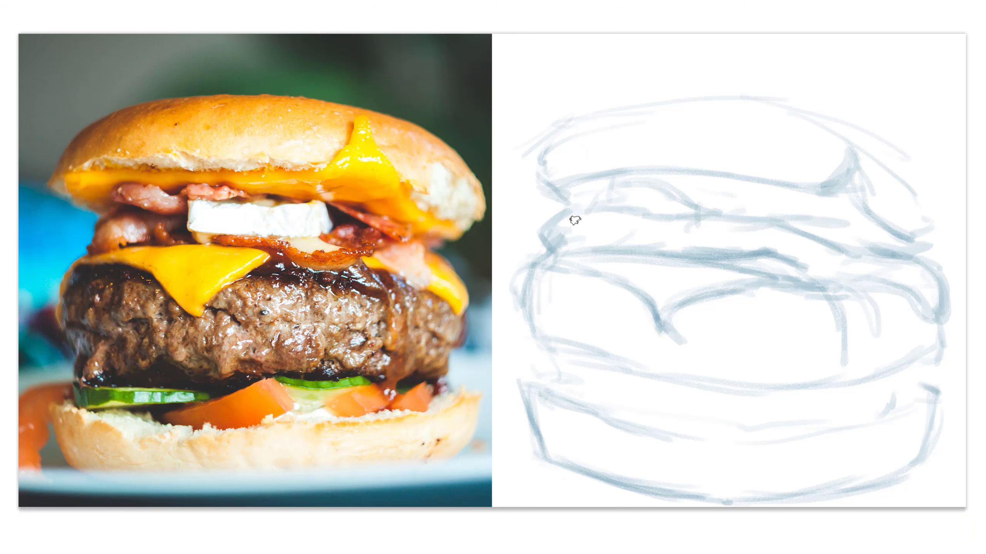
Strengthen the bacon line above the patty and darken the patty's left side and lower edge
drag(607, 237, 811, 269)
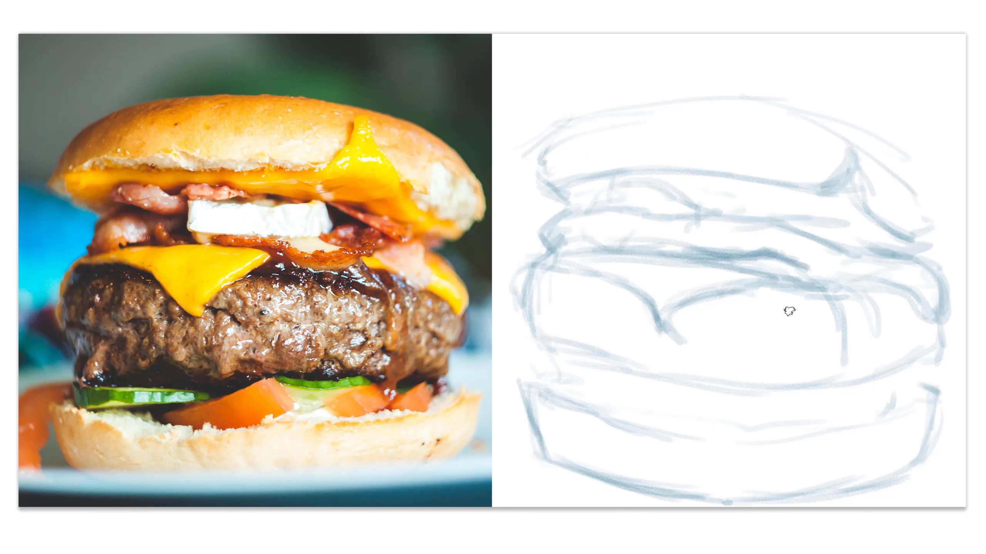
mouse_move(522, 276)
mouse_down()
mouse_move(537, 344)
mouse_move(623, 357)
mouse_move(605, 350)
mouse_move(657, 376)
mouse_move(790, 390)
mouse_move(814, 381)
mouse_move(781, 387)
mouse_move(881, 379)
mouse_move(954, 342)
mouse_move(904, 370)
mouse_up()
mouse_move(585, 364)
mouse_down()
mouse_move(528, 359)
mouse_move(543, 383)
mouse_up()
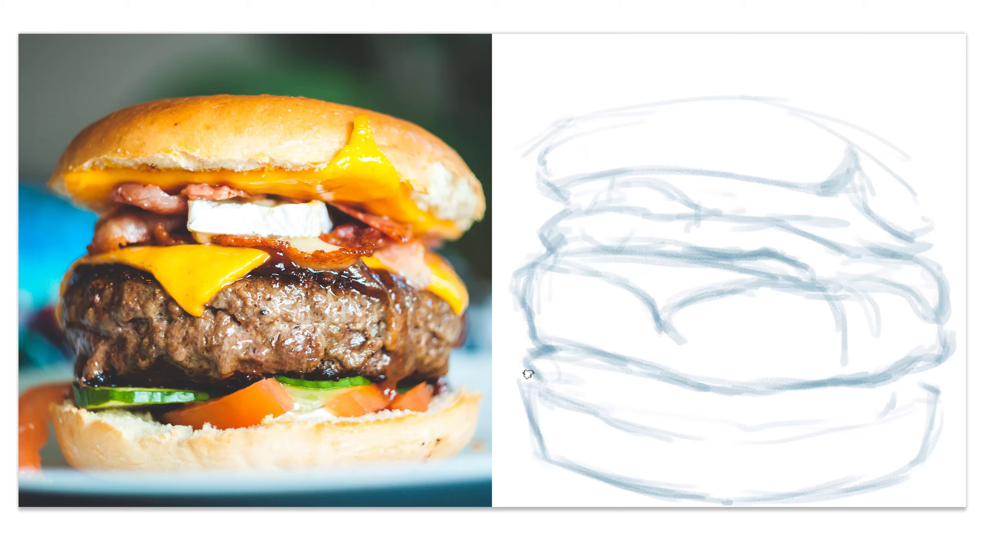
Draw the cucumber and tomato slices below the patty and the uneven upper edge of the bottom bun
mouse_move(531, 380)
mouse_down()
mouse_move(671, 374)
mouse_move(543, 375)
mouse_move(605, 349)
mouse_move(527, 363)
mouse_up()
drag(528, 363, 677, 396)
drag(613, 395, 759, 417)
mouse_move(684, 417)
mouse_down()
mouse_move(770, 418)
mouse_move(799, 390)
mouse_move(785, 400)
mouse_move(862, 405)
mouse_move(854, 410)
mouse_move(945, 378)
mouse_move(842, 402)
mouse_move(913, 366)
mouse_move(932, 359)
mouse_move(933, 374)
mouse_up()
drag(903, 411, 543, 398)
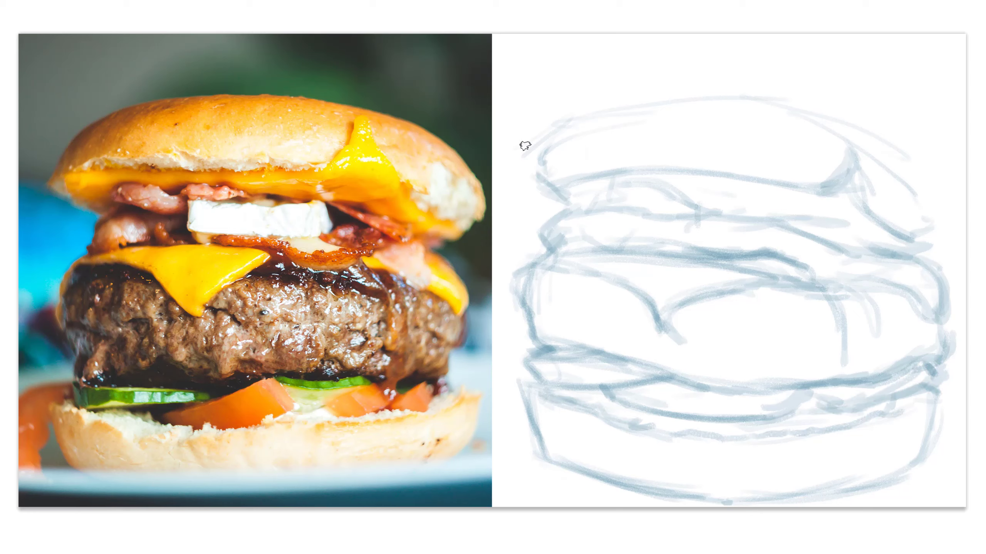
Darken the top bun's contour from its left end over the dome to its right end
drag(534, 167, 559, 198)
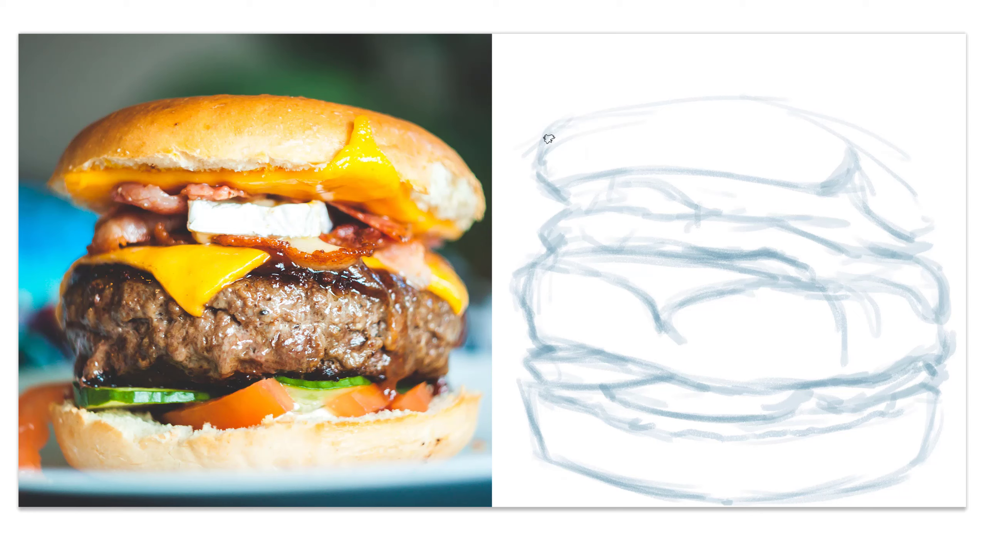
mouse_move(561, 125)
mouse_down()
mouse_move(534, 155)
mouse_move(537, 181)
mouse_move(543, 128)
mouse_move(561, 114)
mouse_move(737, 101)
mouse_move(693, 112)
mouse_move(752, 102)
mouse_move(743, 95)
mouse_move(895, 132)
mouse_move(877, 127)
mouse_up()
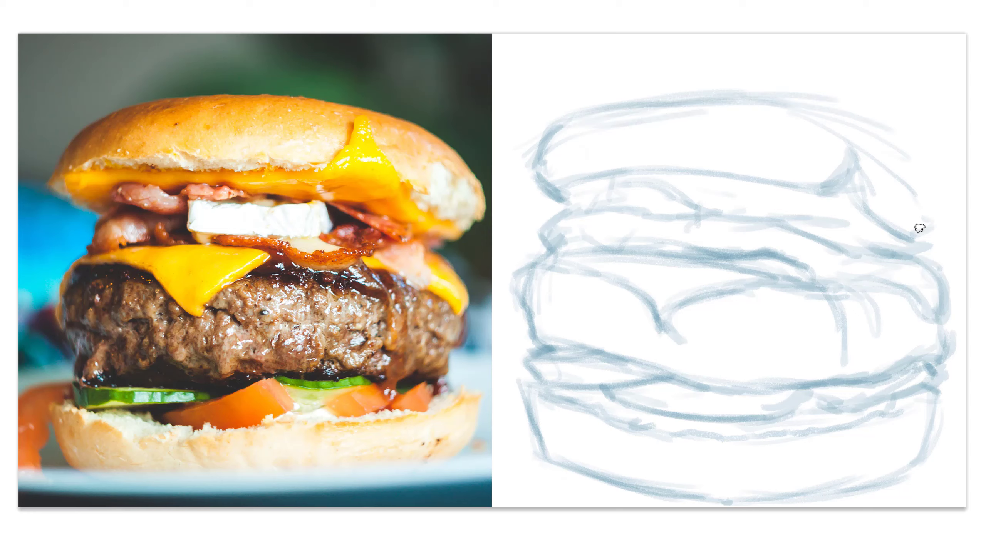
mouse_move(930, 164)
mouse_down()
mouse_move(940, 215)
mouse_move(879, 136)
mouse_move(889, 134)
mouse_up()
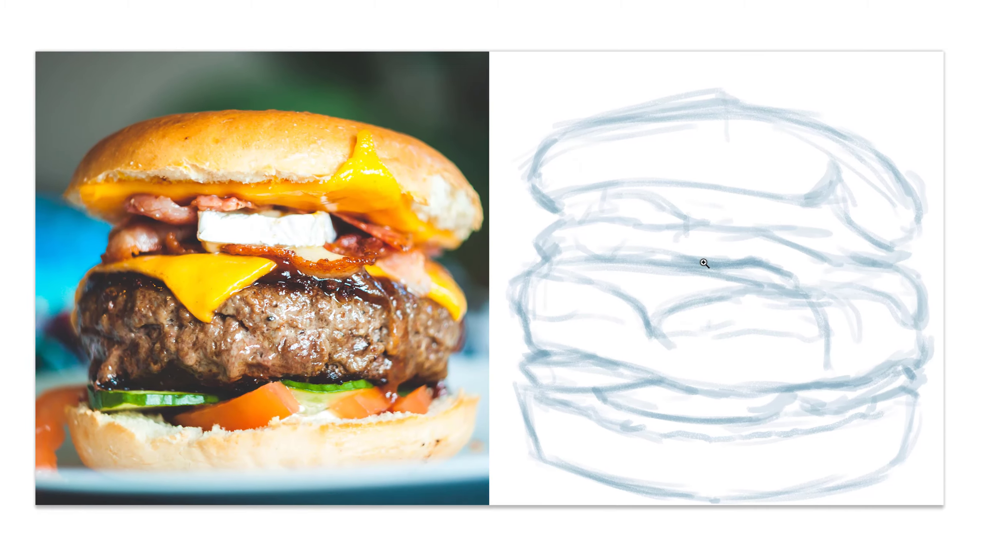
Redraw both edges of the drooping cheese corner over the patty as final lines at 75% brush opacity
drag(705, 264, 690, 266)
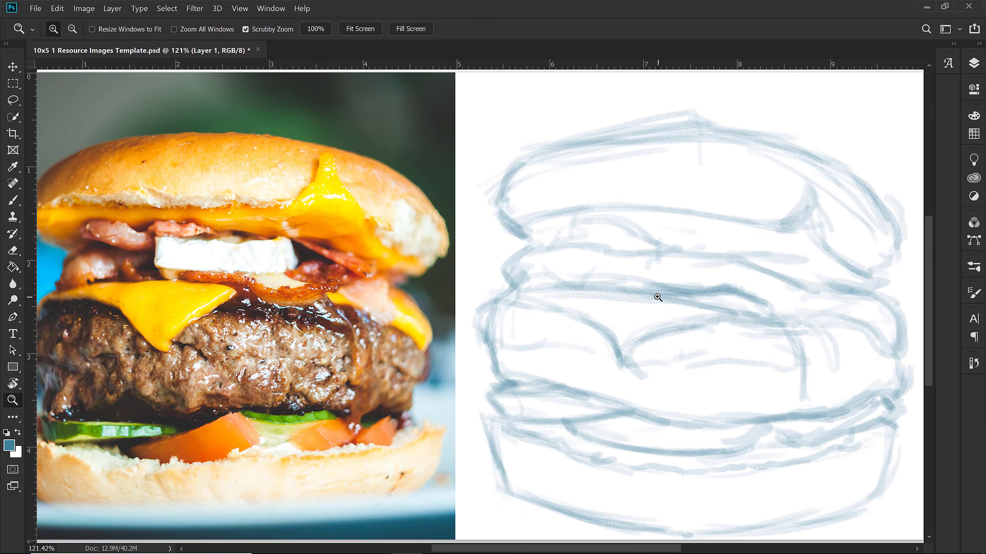
key(b)
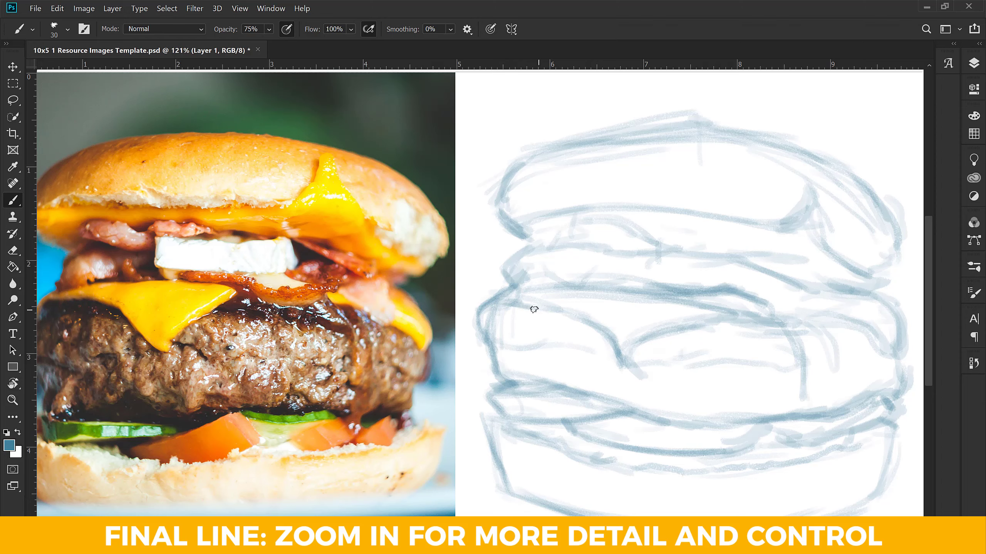
drag(524, 304, 602, 331)
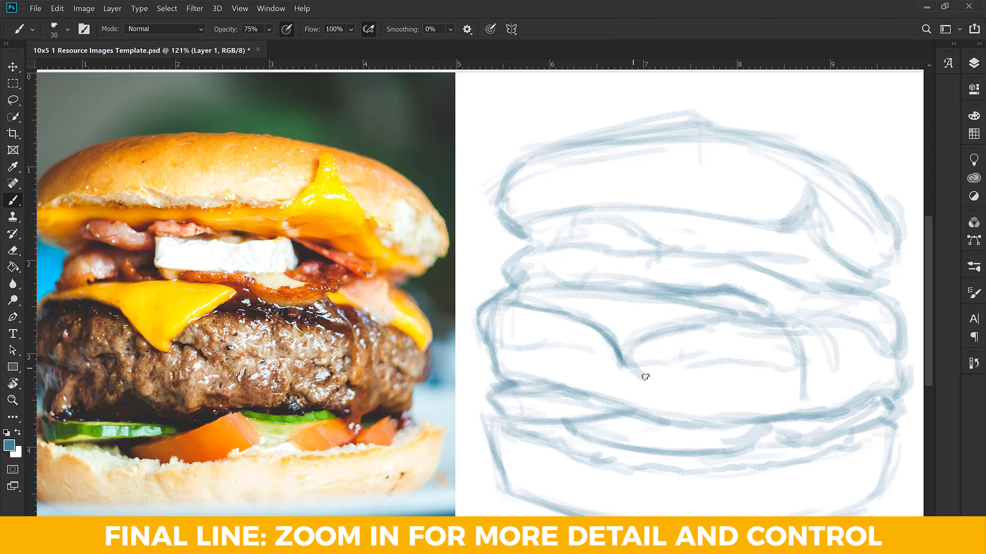
drag(623, 363, 634, 367)
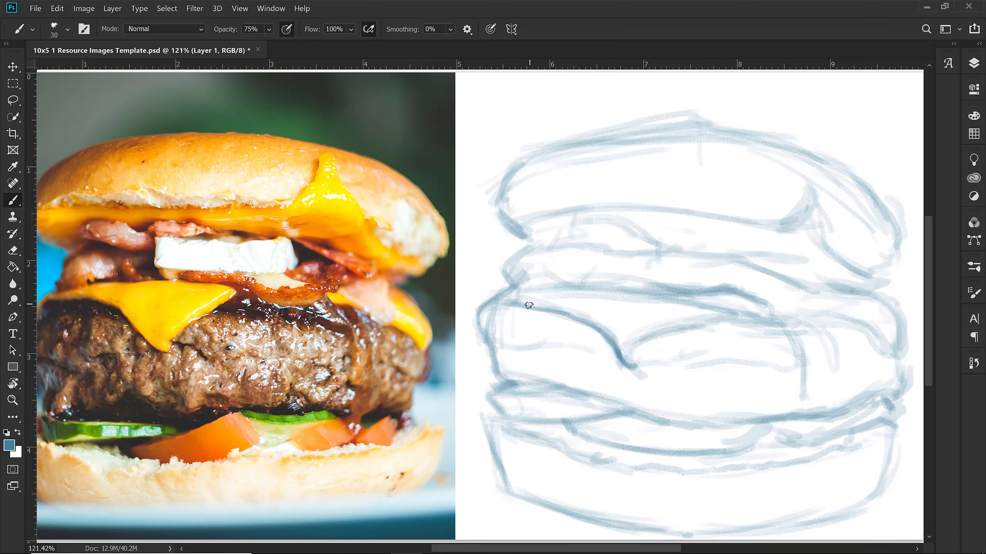
drag(529, 306, 631, 361)
mouse_move(636, 356)
mouse_down()
mouse_move(718, 318)
mouse_move(634, 355)
mouse_up()
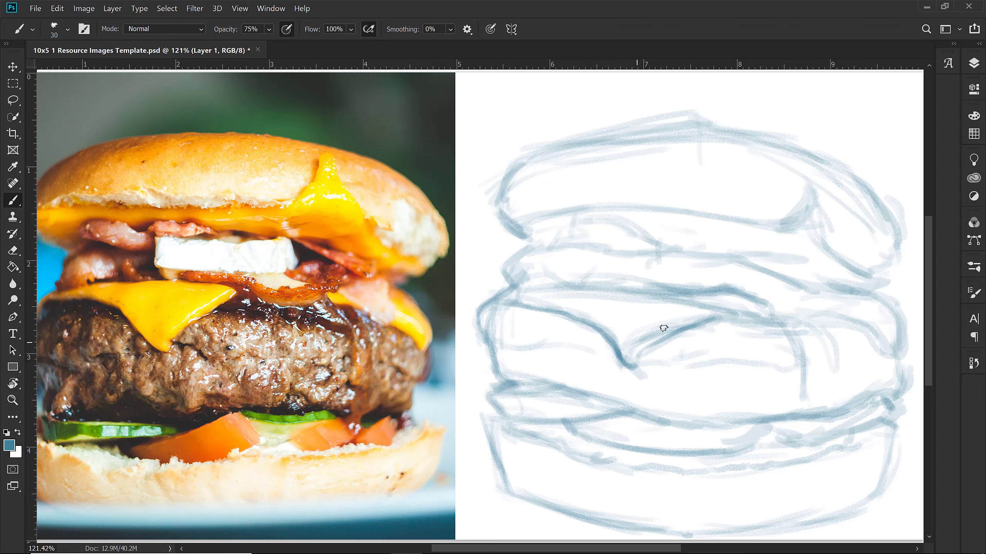
Draw final lines for the left bacon folds under the top bun and the cheese edges across the patty's top
mouse_move(643, 264)
mouse_down()
mouse_move(579, 236)
mouse_move(632, 238)
mouse_up()
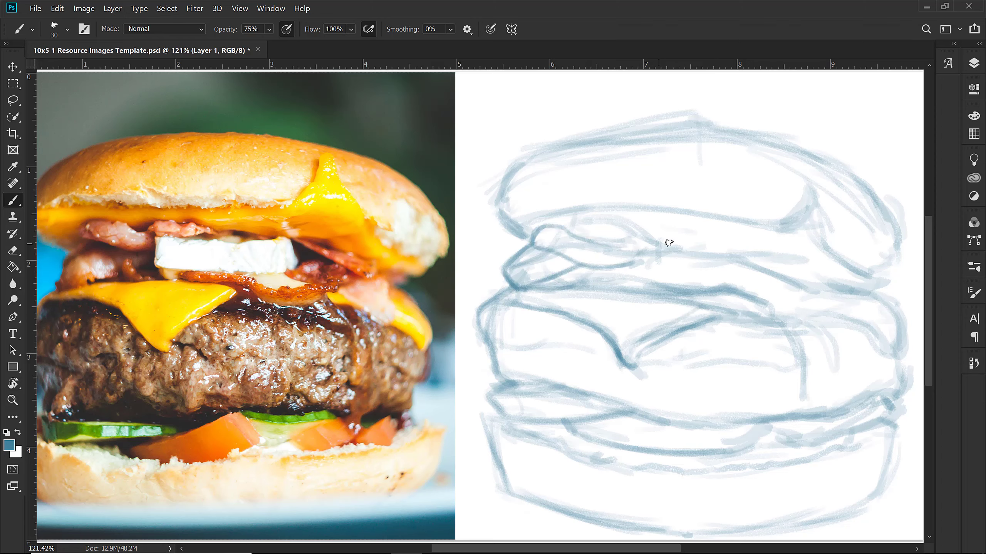
drag(600, 269, 664, 249)
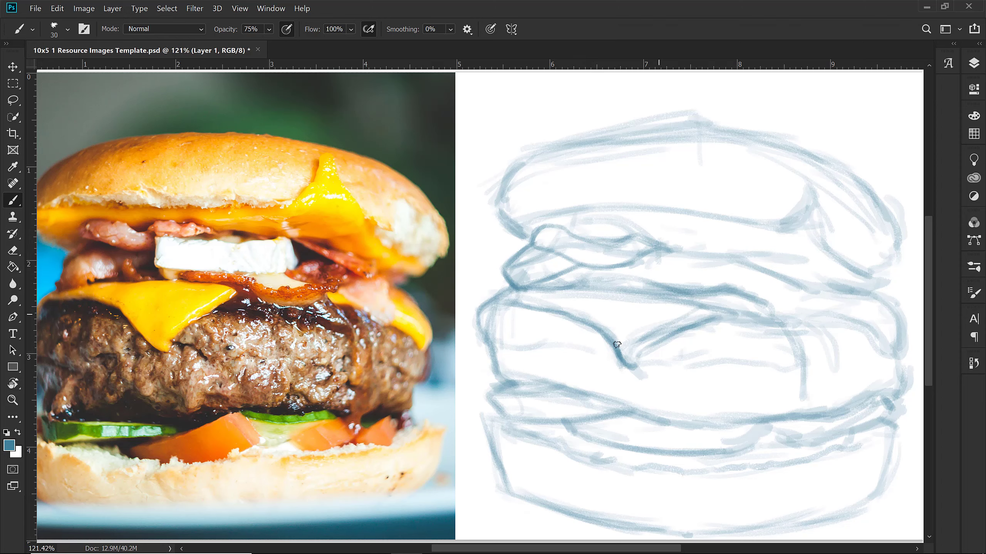
drag(638, 344, 705, 311)
drag(831, 314, 897, 350)
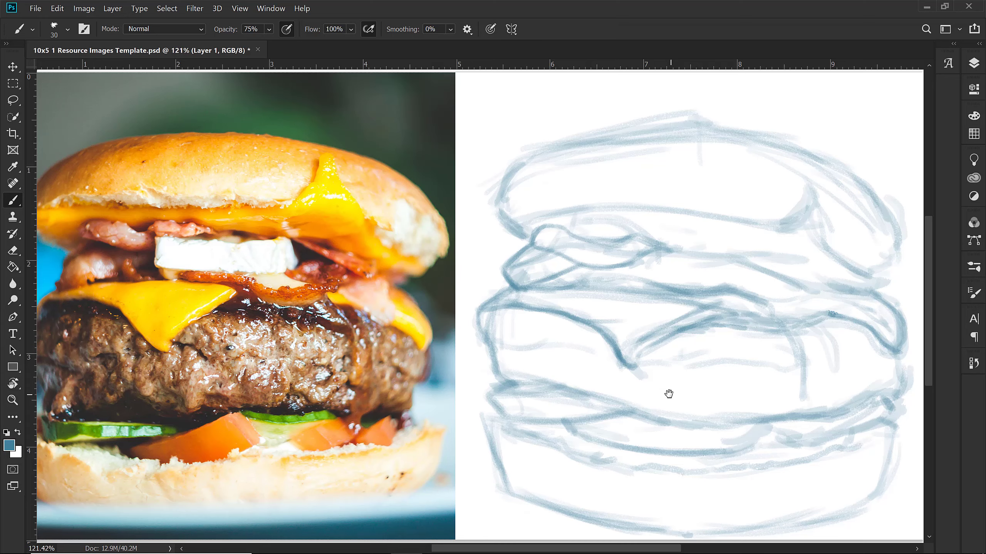
Darken the patty's left side and lower left edge, then outline the cucumber slice beneath it with final lines
drag(669, 393, 684, 370)
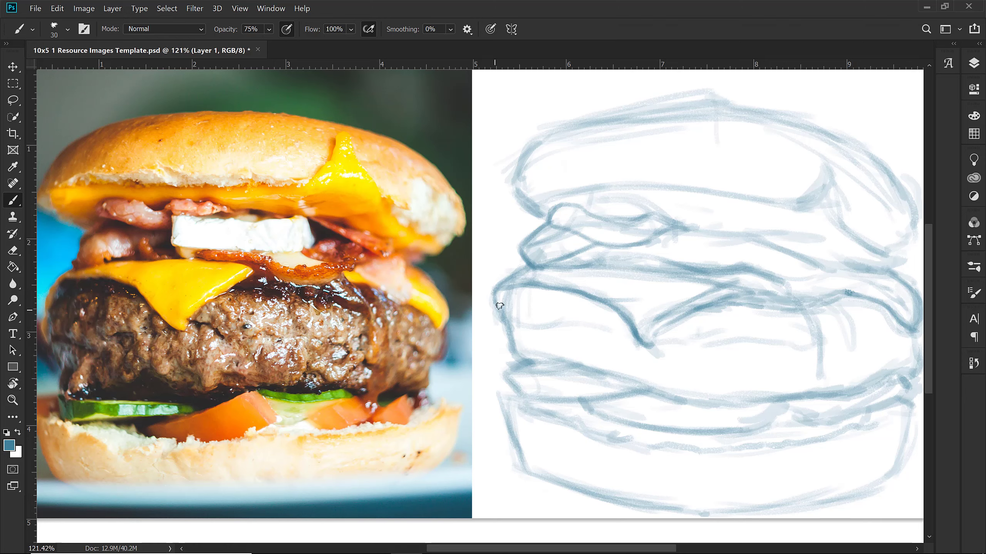
drag(495, 298, 503, 316)
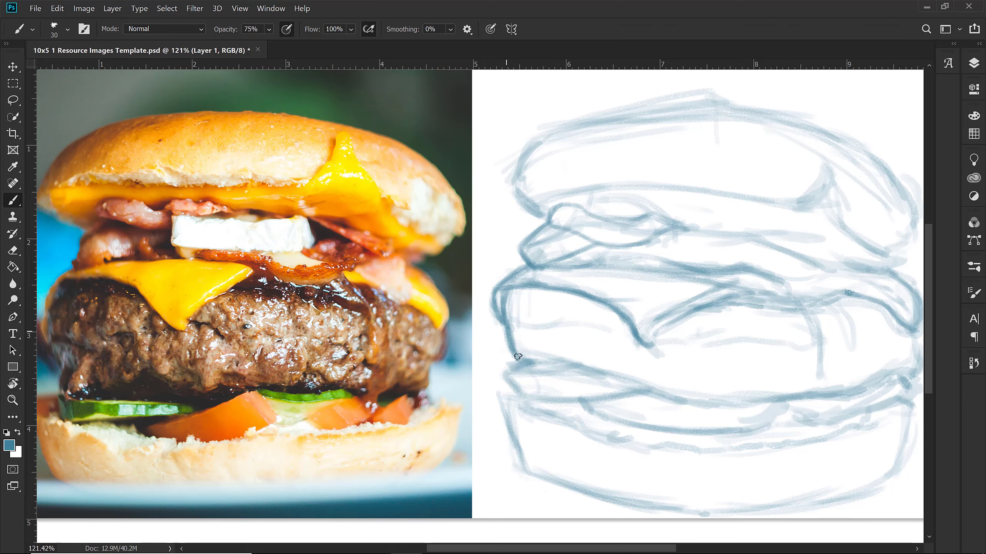
mouse_move(541, 355)
mouse_down()
mouse_move(619, 384)
mouse_move(613, 376)
mouse_move(718, 400)
mouse_up()
mouse_move(525, 368)
mouse_down()
mouse_move(517, 391)
mouse_move(505, 379)
mouse_move(521, 395)
mouse_up()
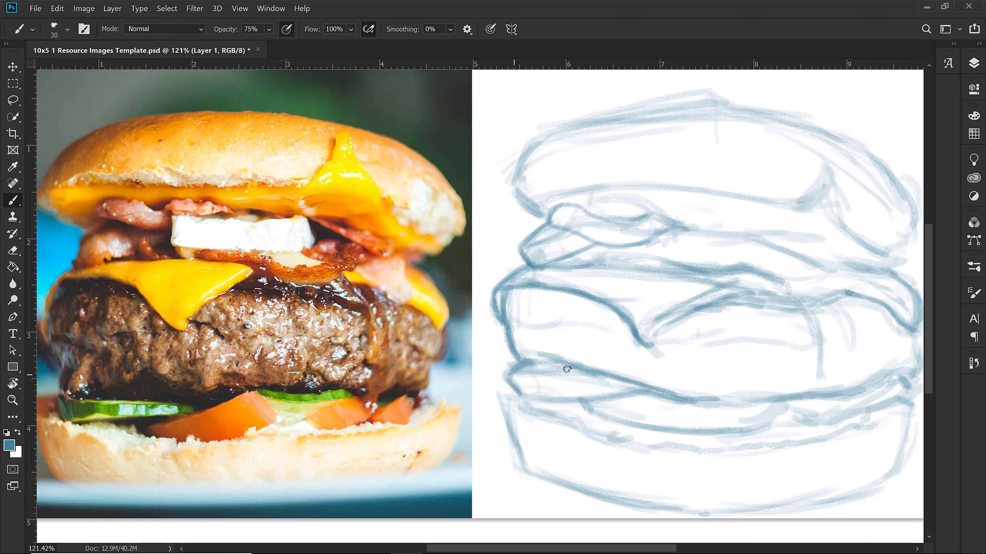
mouse_move(568, 369)
mouse_down()
mouse_move(509, 373)
mouse_move(574, 367)
mouse_move(554, 396)
mouse_move(641, 390)
mouse_up()
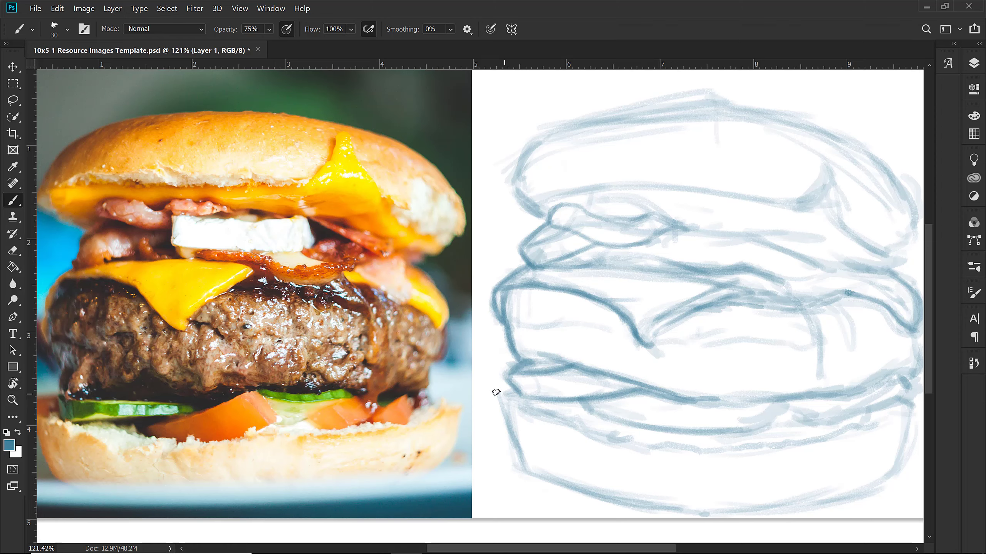
Draw final lines for the bottom bun's left side, its uneven upper edge and its curved base
mouse_move(500, 400)
mouse_down()
mouse_move(524, 467)
mouse_move(435, 437)
mouse_up()
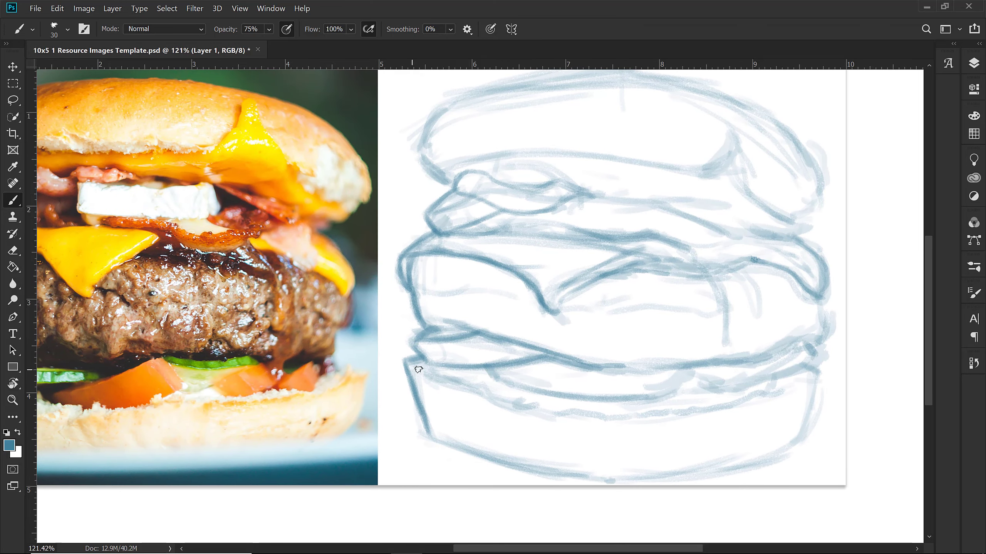
mouse_move(436, 376)
mouse_down()
mouse_move(487, 383)
mouse_move(437, 376)
mouse_move(479, 381)
mouse_move(502, 401)
mouse_move(547, 404)
mouse_move(489, 390)
mouse_move(627, 417)
mouse_move(553, 412)
mouse_move(678, 411)
mouse_move(700, 408)
mouse_move(668, 411)
mouse_move(770, 390)
mouse_move(815, 367)
mouse_up()
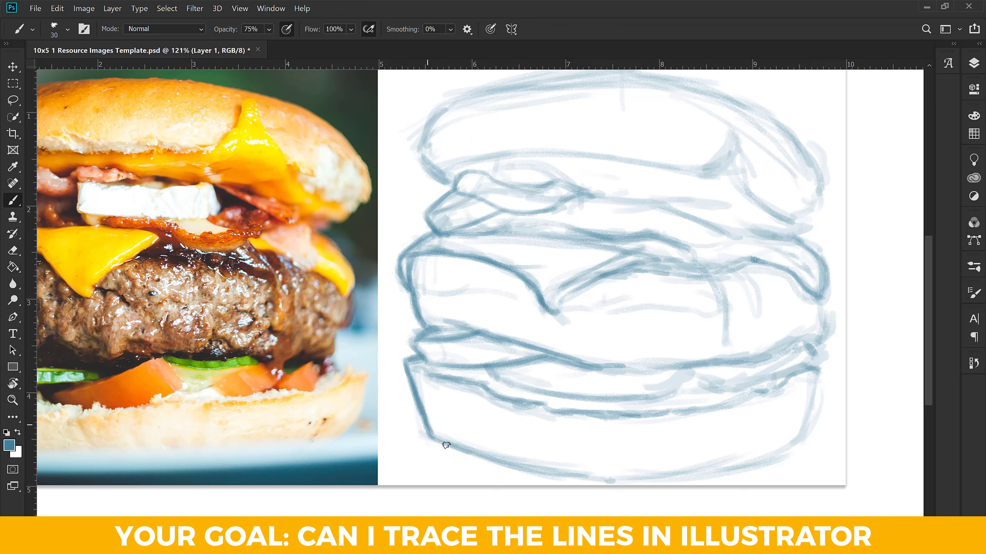
mouse_move(431, 433)
mouse_down()
mouse_move(579, 480)
mouse_move(533, 472)
mouse_move(626, 480)
mouse_move(542, 474)
mouse_move(741, 467)
mouse_move(607, 480)
mouse_move(716, 476)
mouse_up()
drag(770, 456, 727, 471)
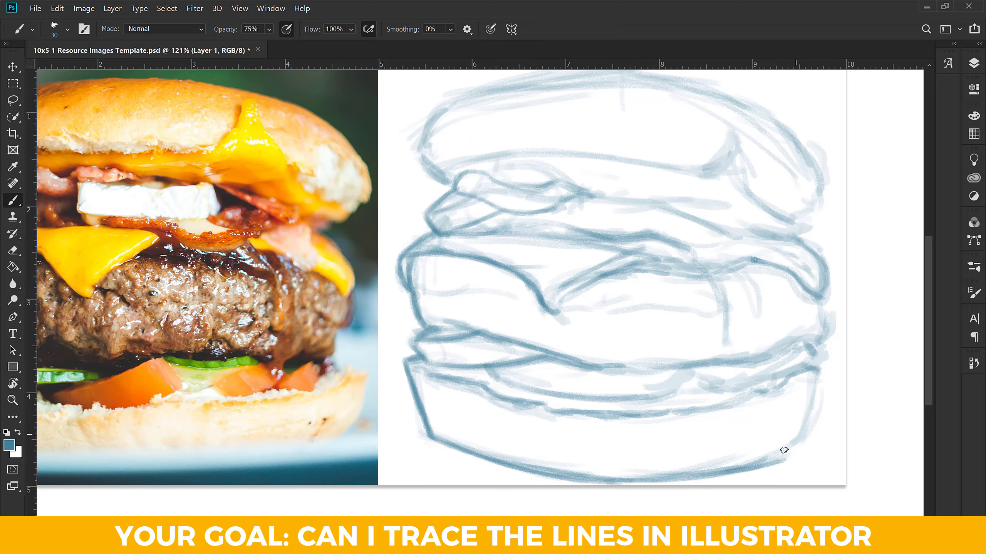
Add a new empty layer directly above the line sketch on Layer 1
key(ctrl+1)
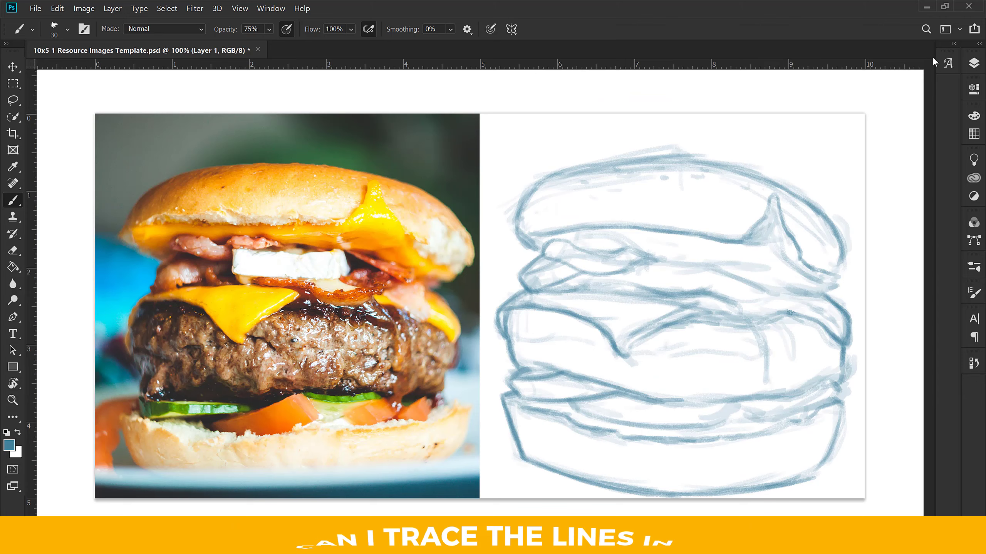
click(970, 65)
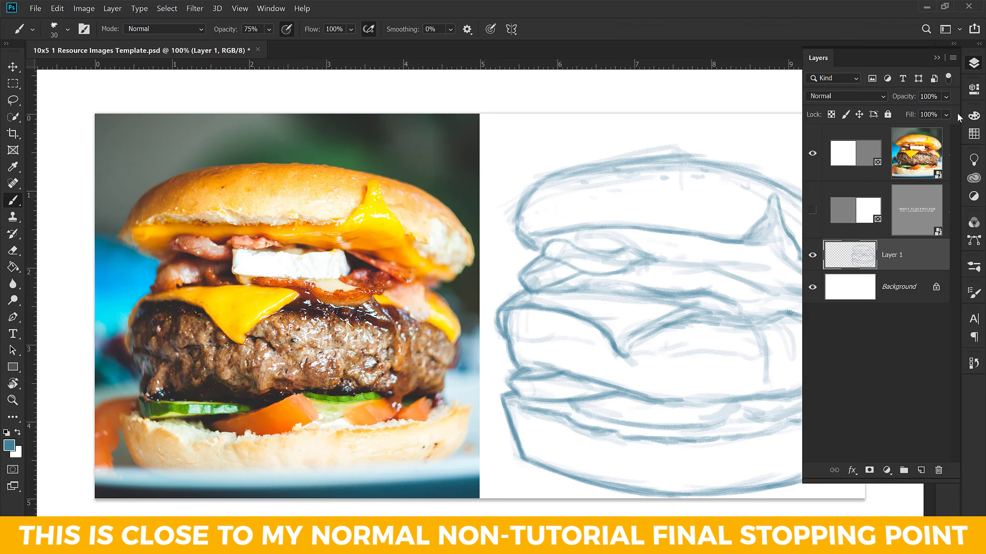
click(921, 470)
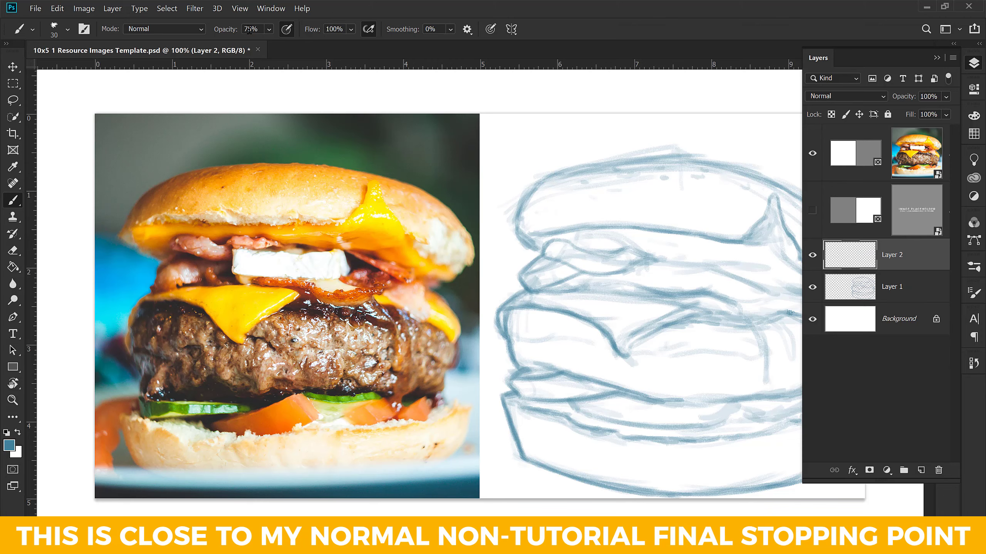
click(938, 57)
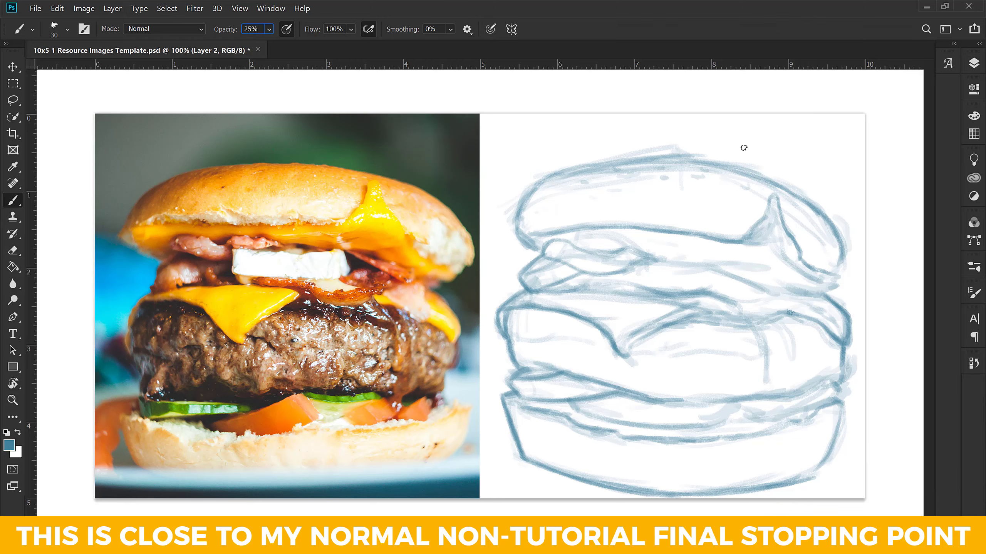
Shade the patty below the cheese and the area under the top bun with a size 60 brush at 25% opacity
key(Return)
key(bracketright)
key(bracketright)
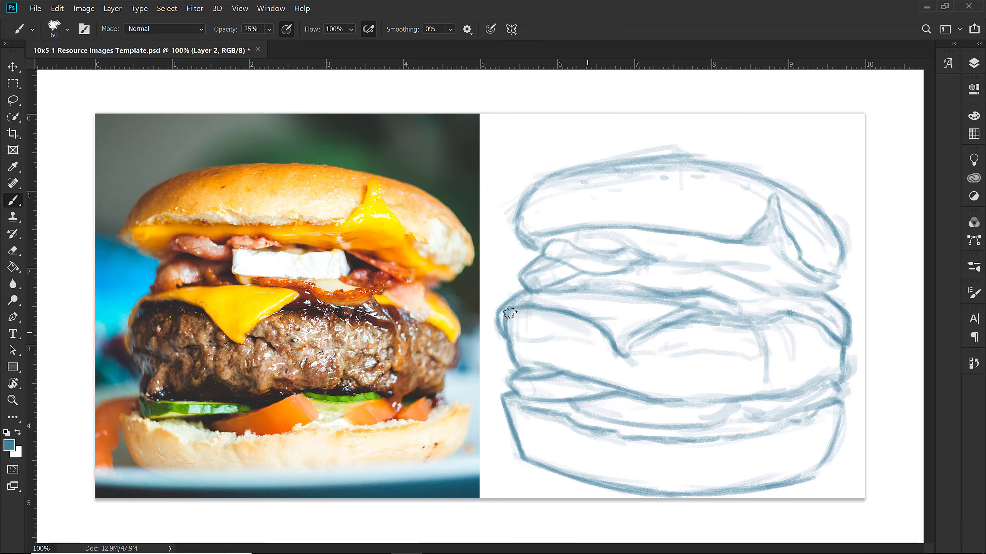
drag(560, 318, 606, 341)
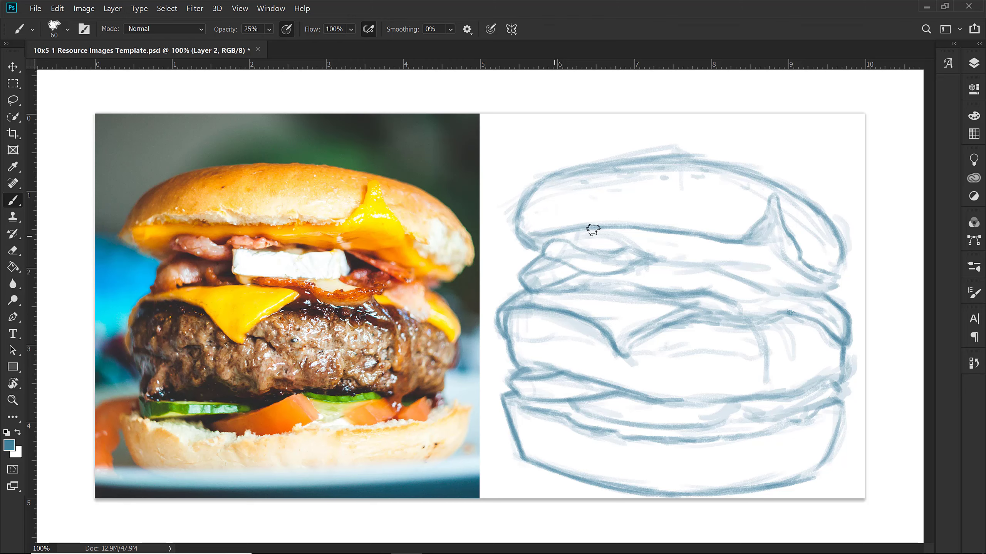
mouse_move(556, 233)
mouse_down()
mouse_move(648, 226)
mouse_move(590, 227)
mouse_move(746, 242)
mouse_up()
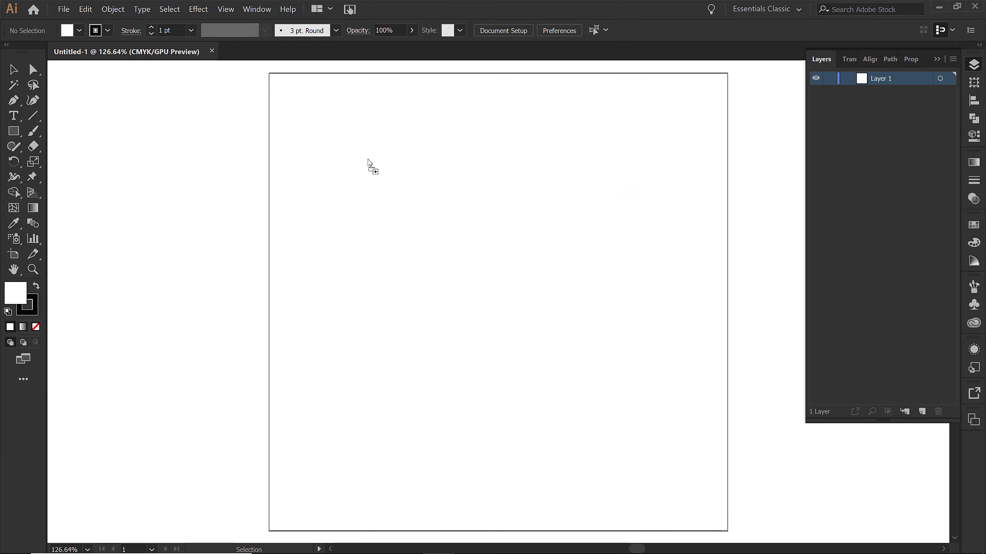
Switch to Illustrator, place the shaded burger sketch in the blank document and centre it on the artboard
click(489, 292)
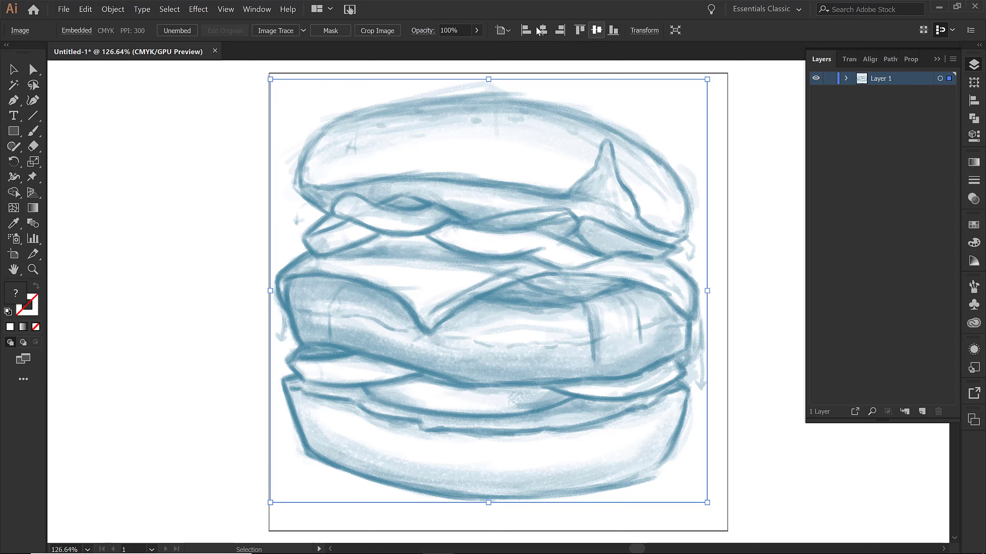
click(596, 30)
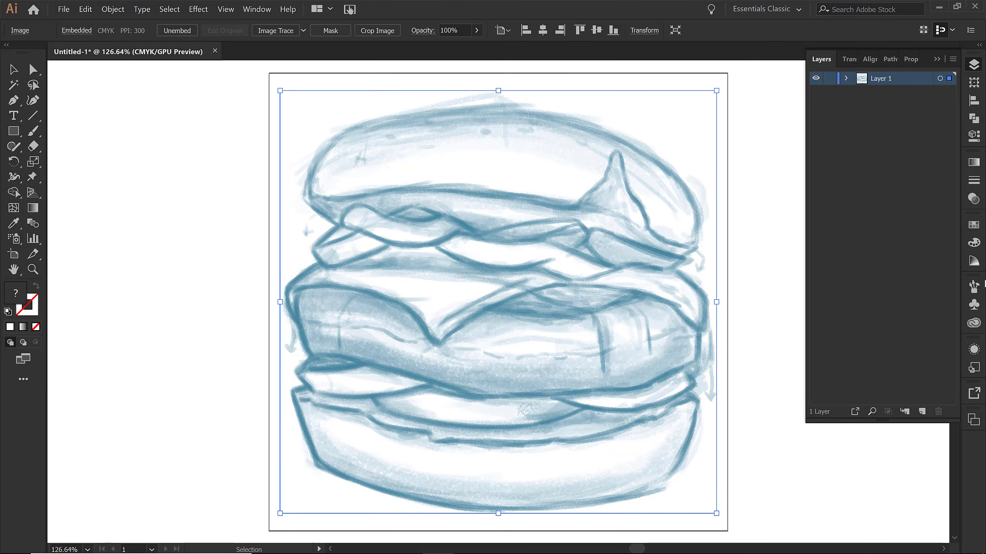
Lower the placed burger sketch's opacity to 25%
click(973, 199)
double_click(918, 176)
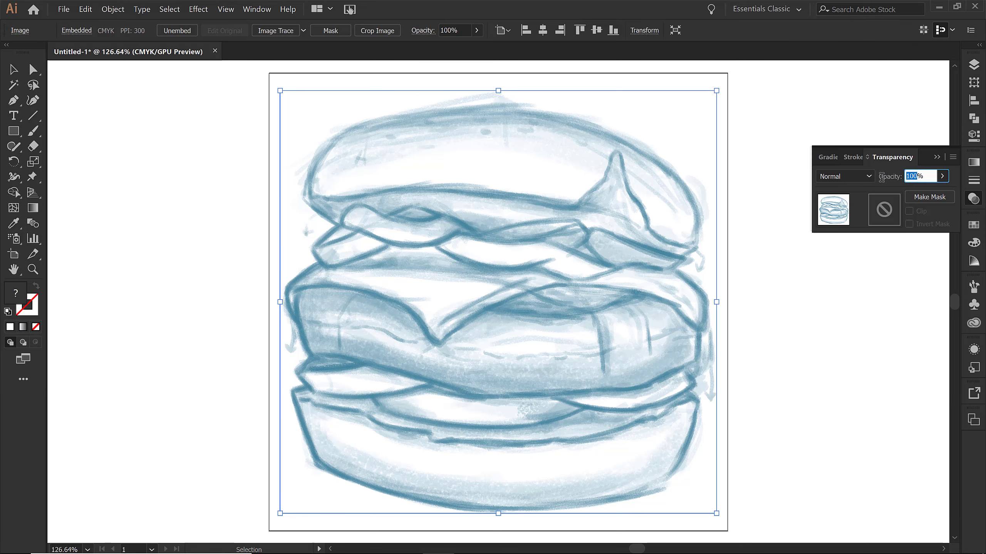
text(25)
key(Return)
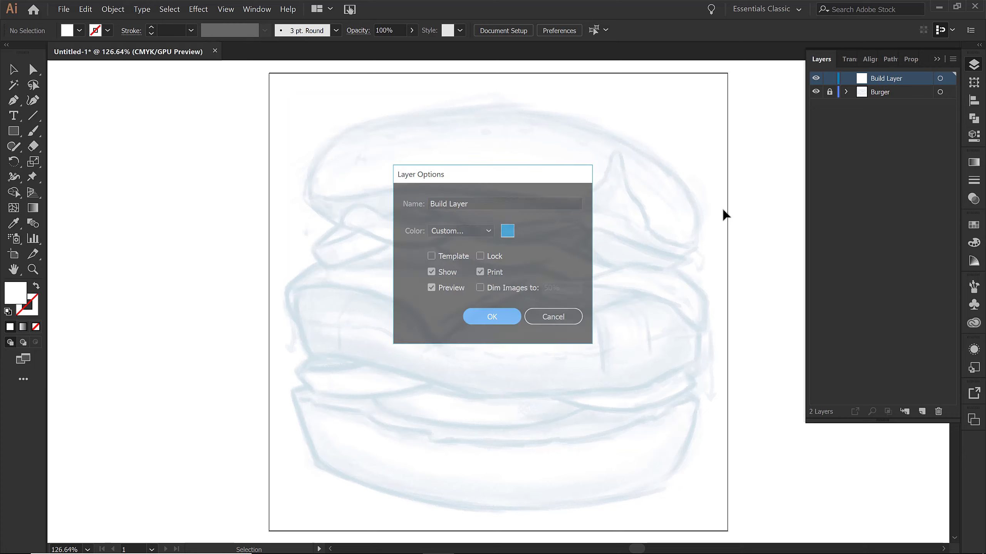
Name the new layer above the locked Burger layer Build Layer and give the layer list a larger custom row size
key(Return)
click(954, 59)
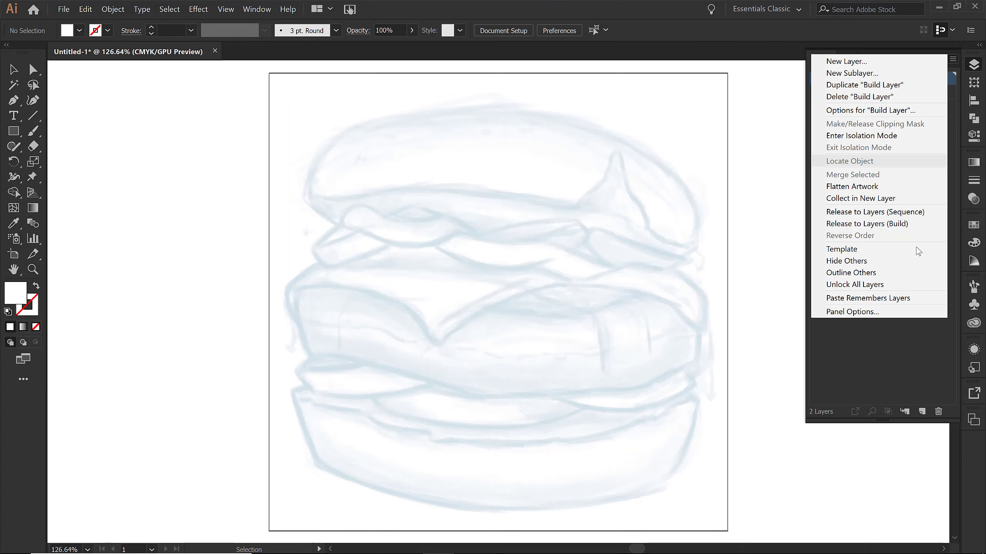
click(871, 311)
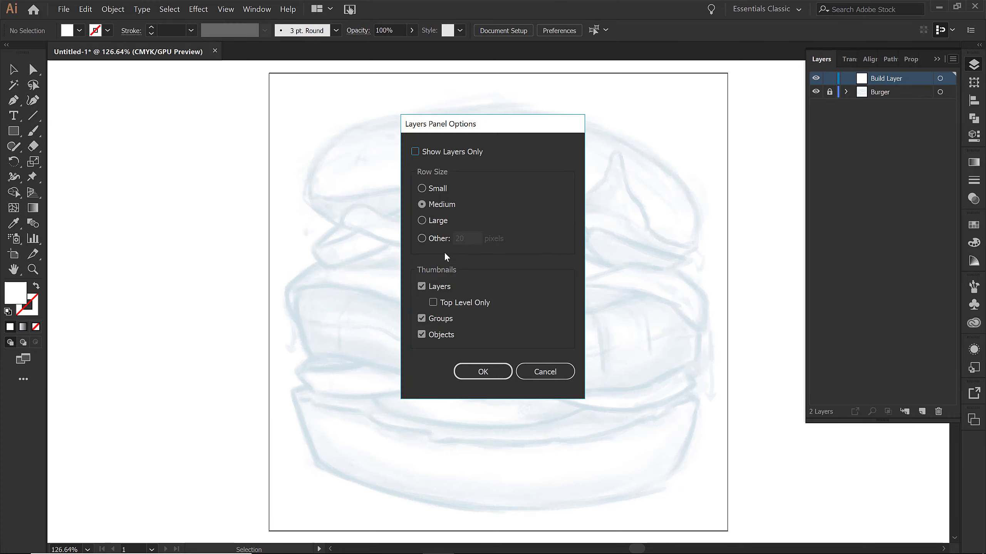
click(422, 238)
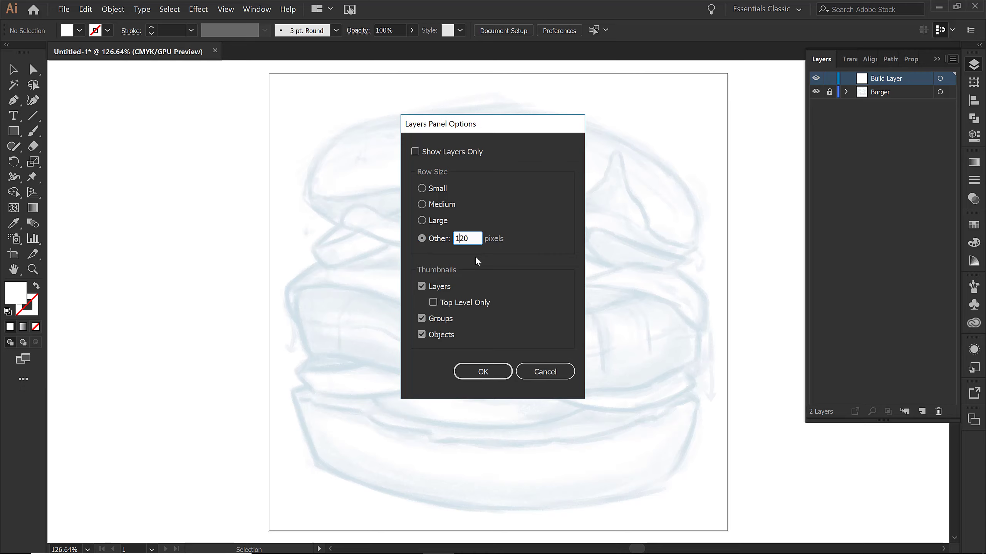
click(481, 371)
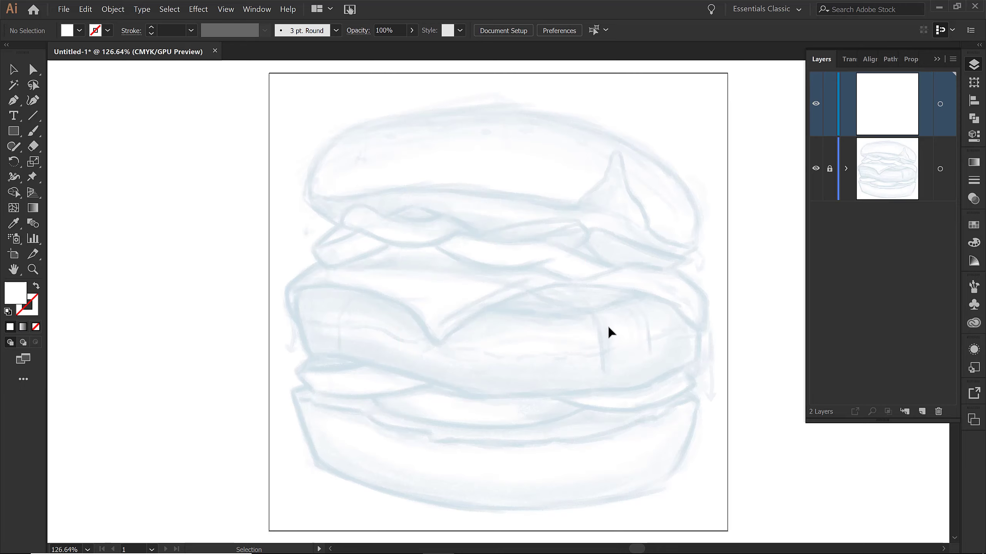
Hide the artboards and turn off Snap to Pixel
click(227, 9)
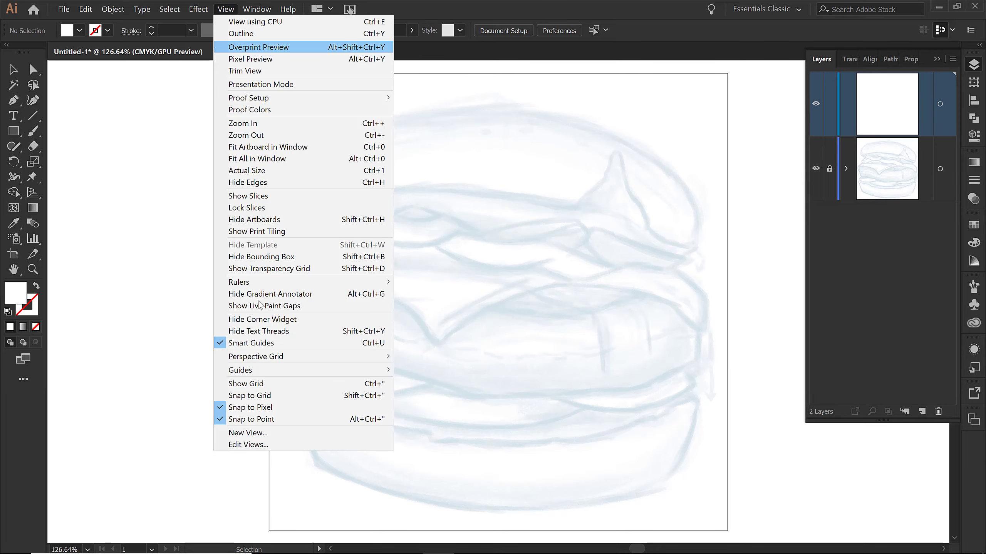
click(254, 219)
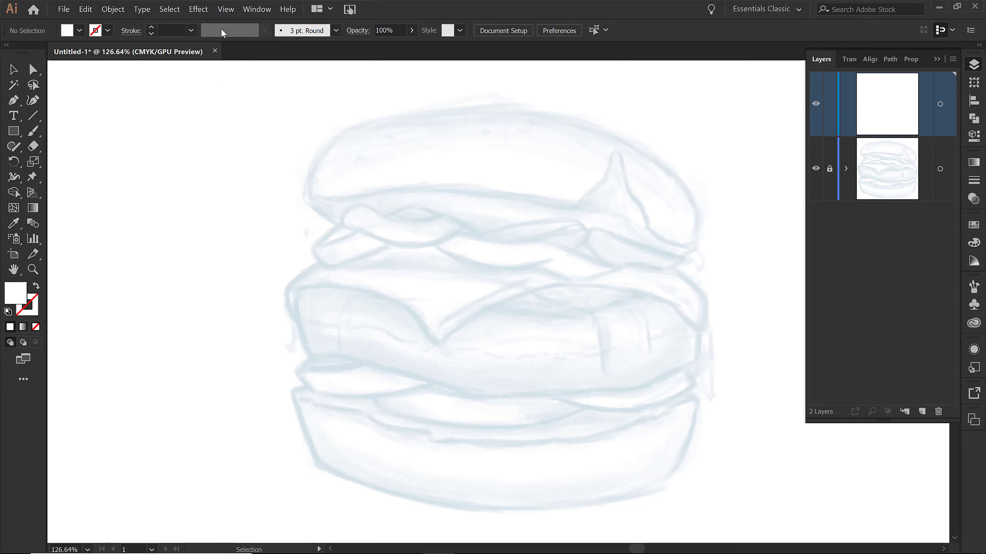
click(225, 10)
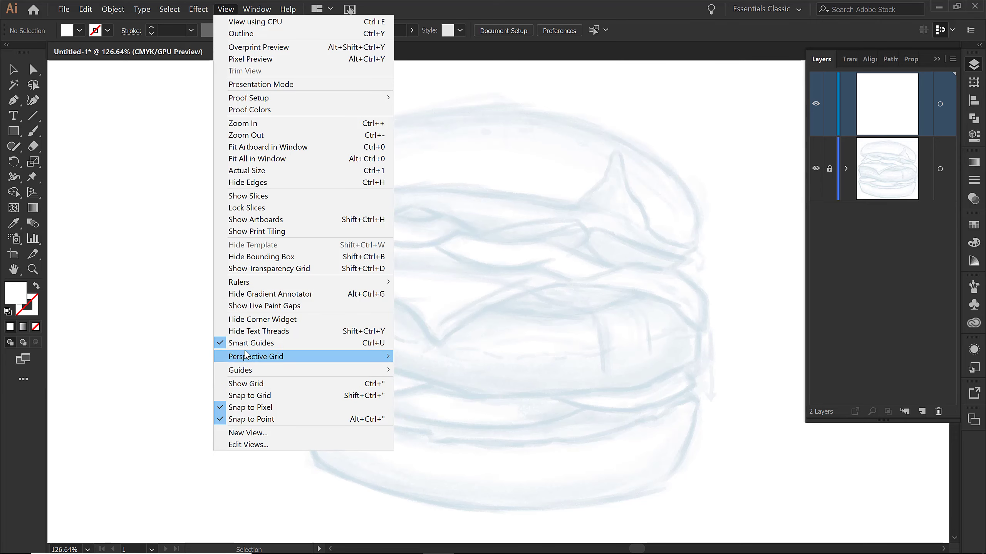
click(258, 408)
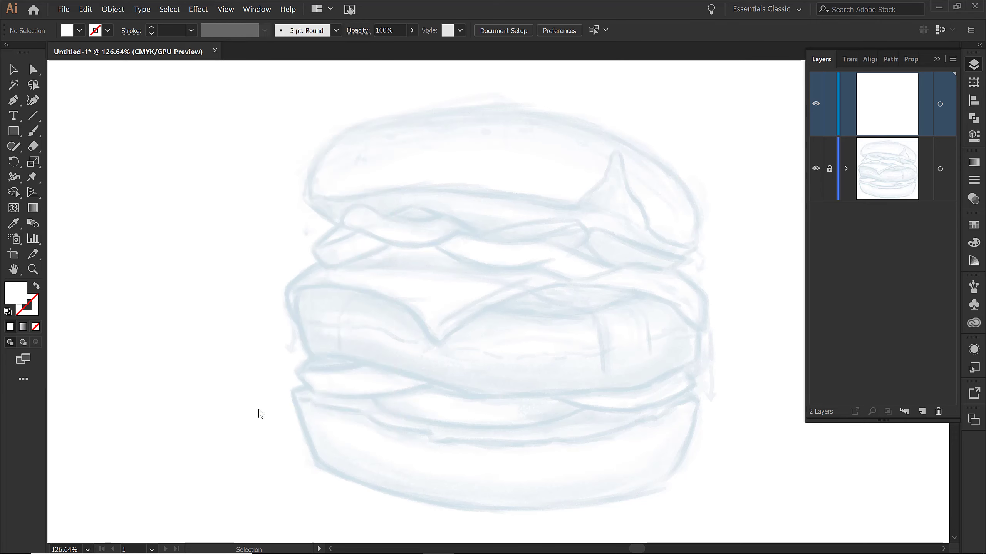
Start saving the Illustrator document
click(63, 9)
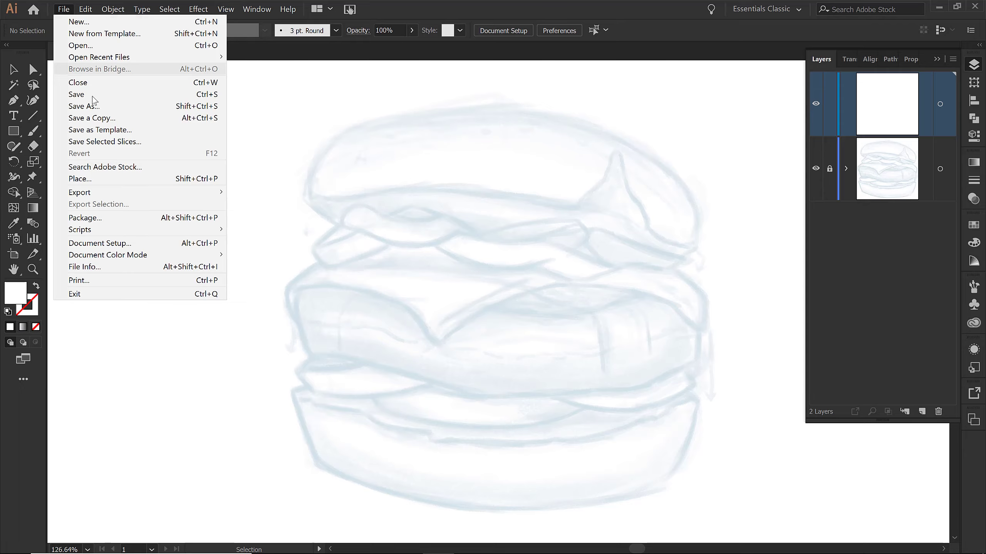